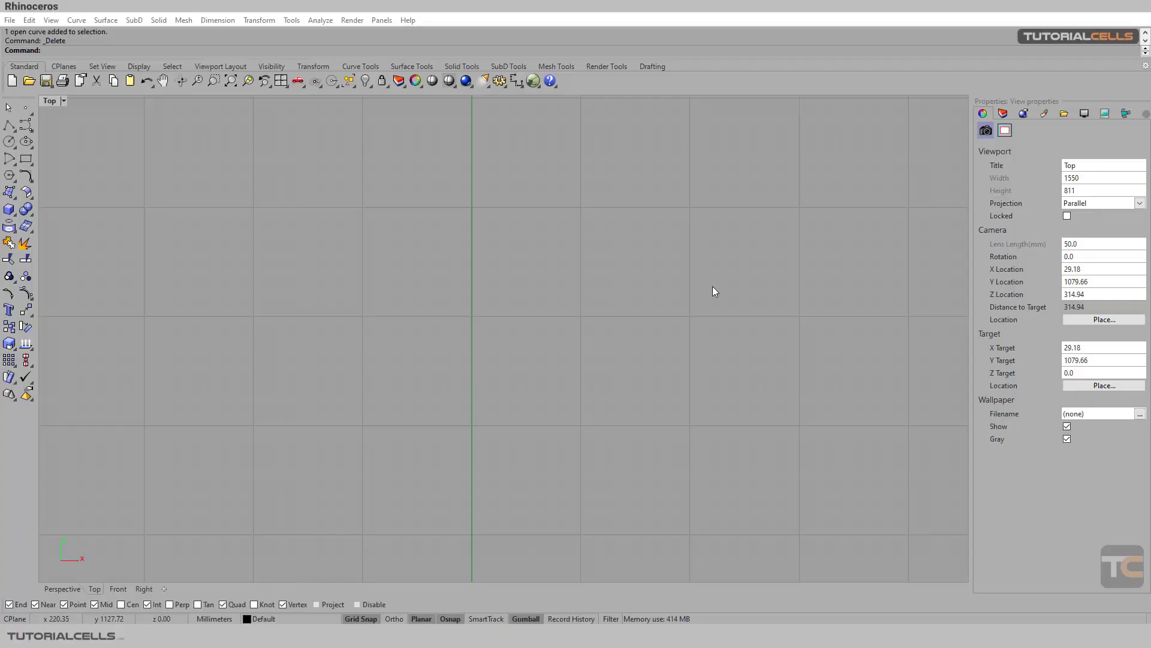
- Draw a wavy degree-3 interpolated curve running from one side of the green Y axis across the empty Top view
click(713, 286)
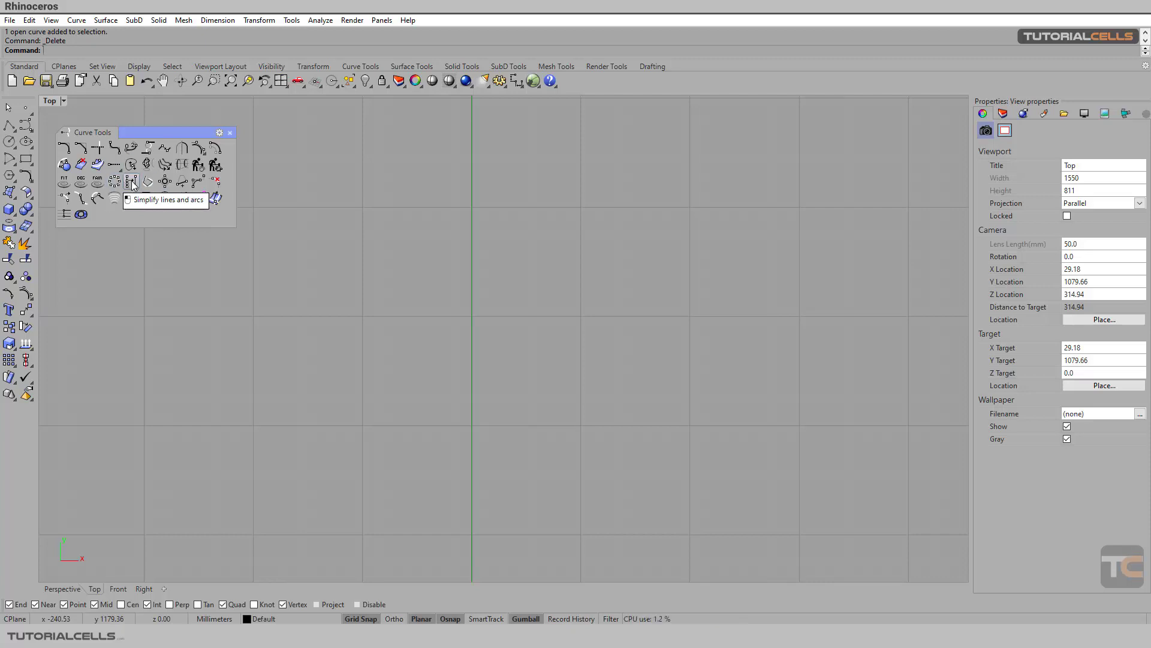
right_drag(468, 353, 481, 332)
scroll(430, 289, up, 2)
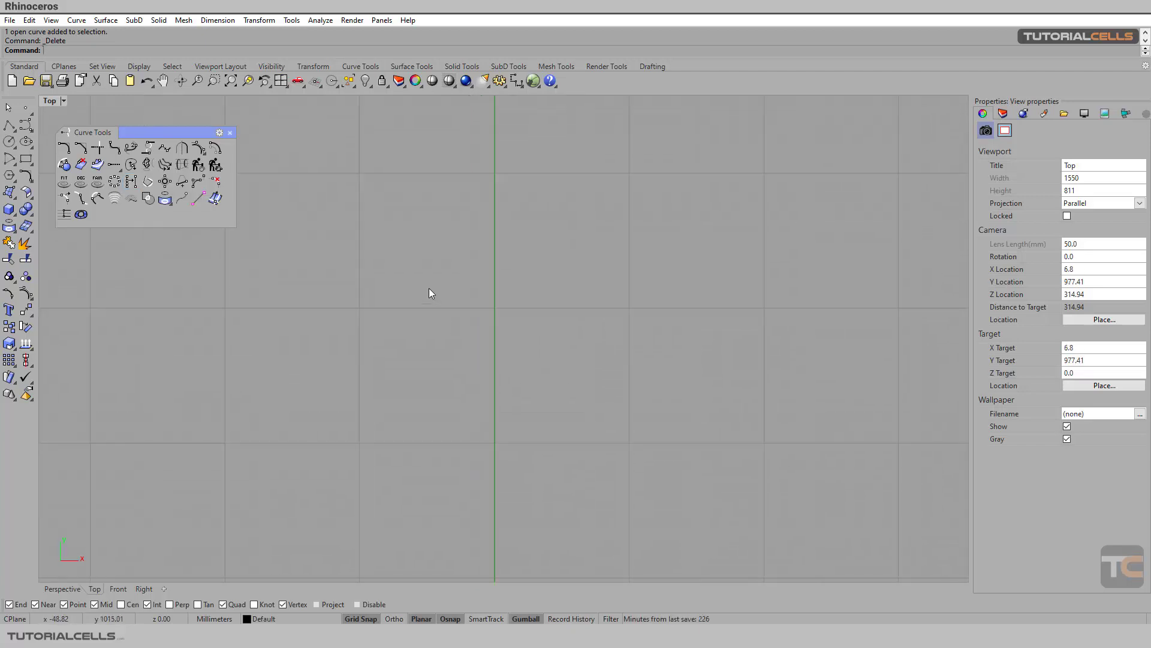
right_drag(430, 293, 444, 297)
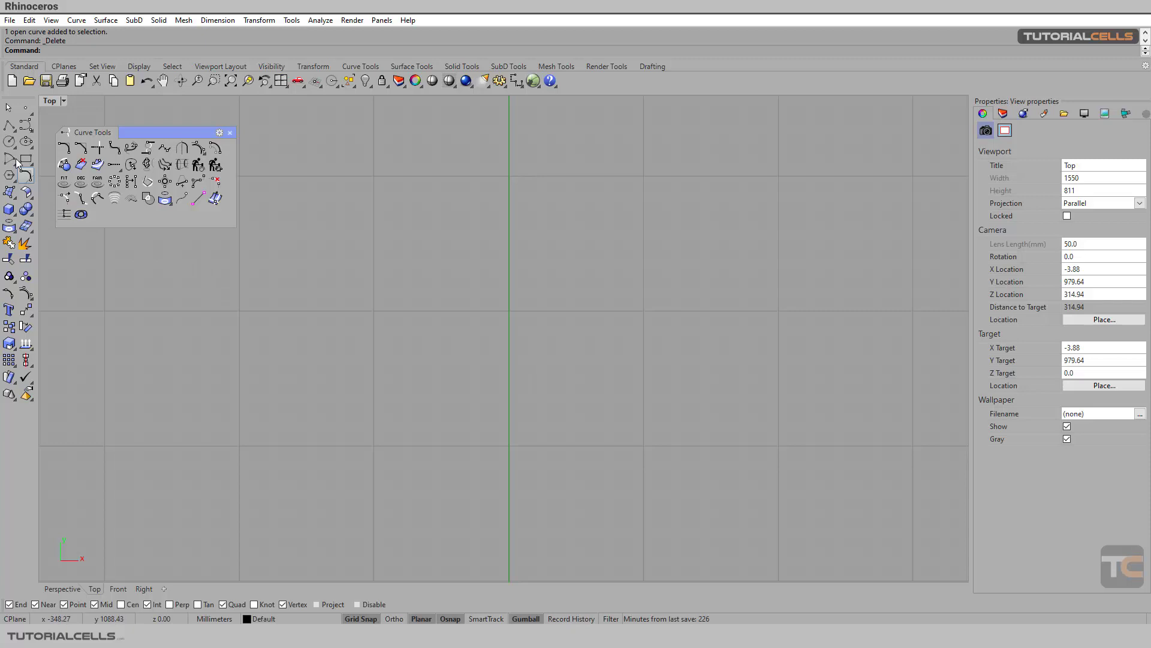
click(27, 127)
click(48, 132)
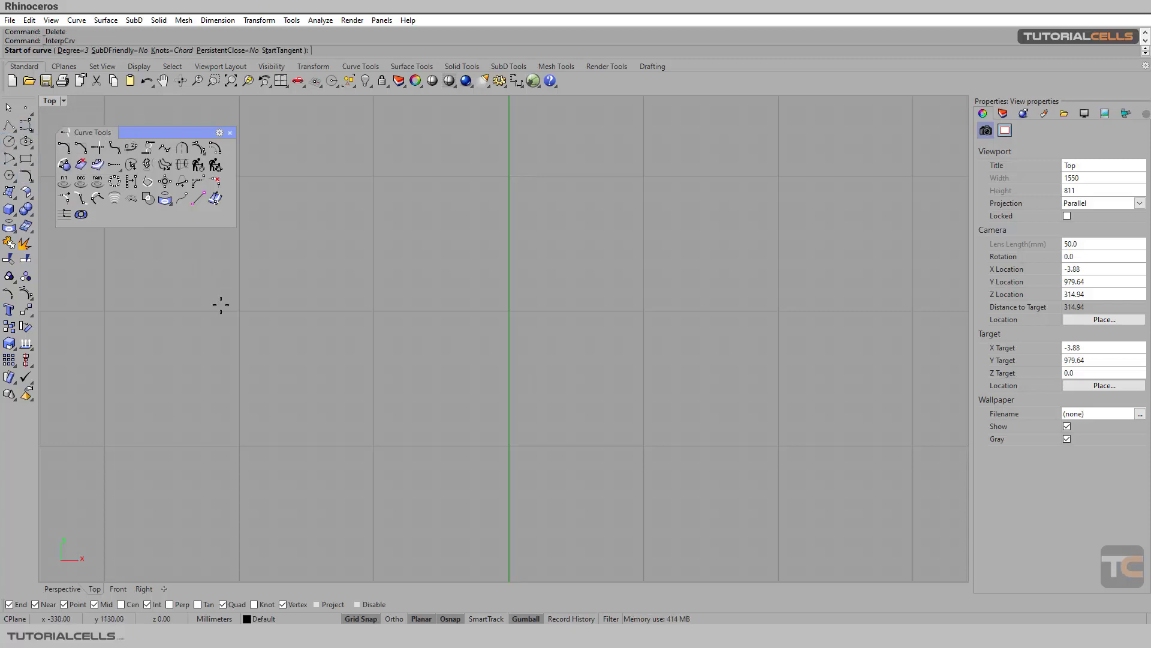
click(427, 434)
click(414, 298)
click(469, 364)
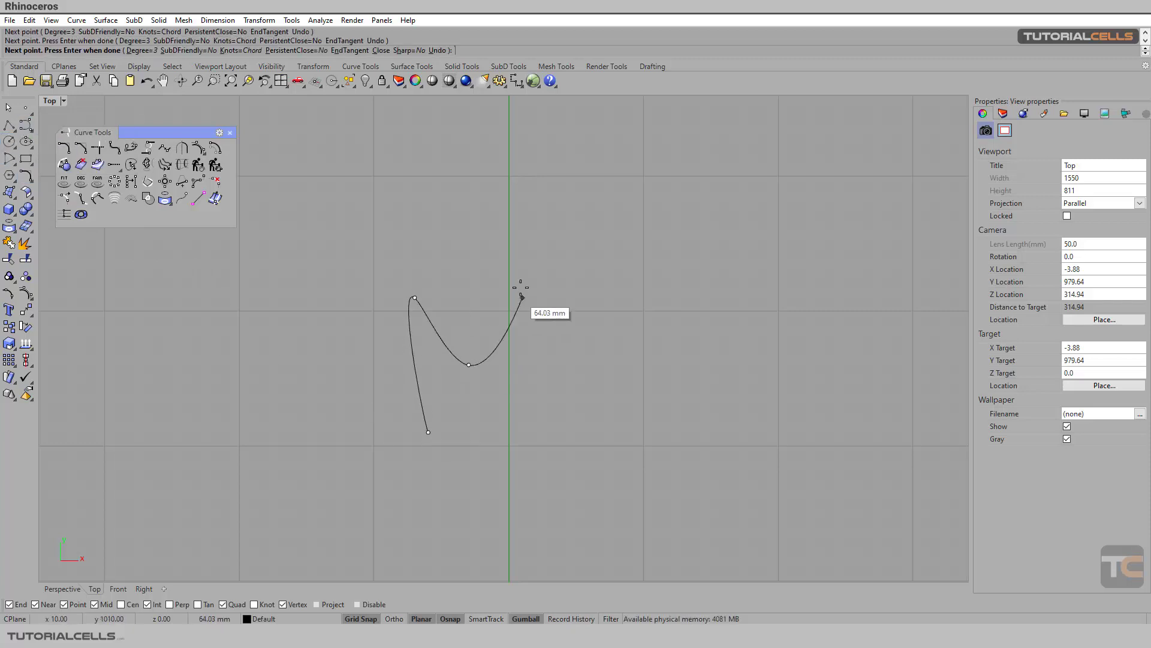
click(523, 283)
click(562, 351)
click(617, 297)
click(657, 298)
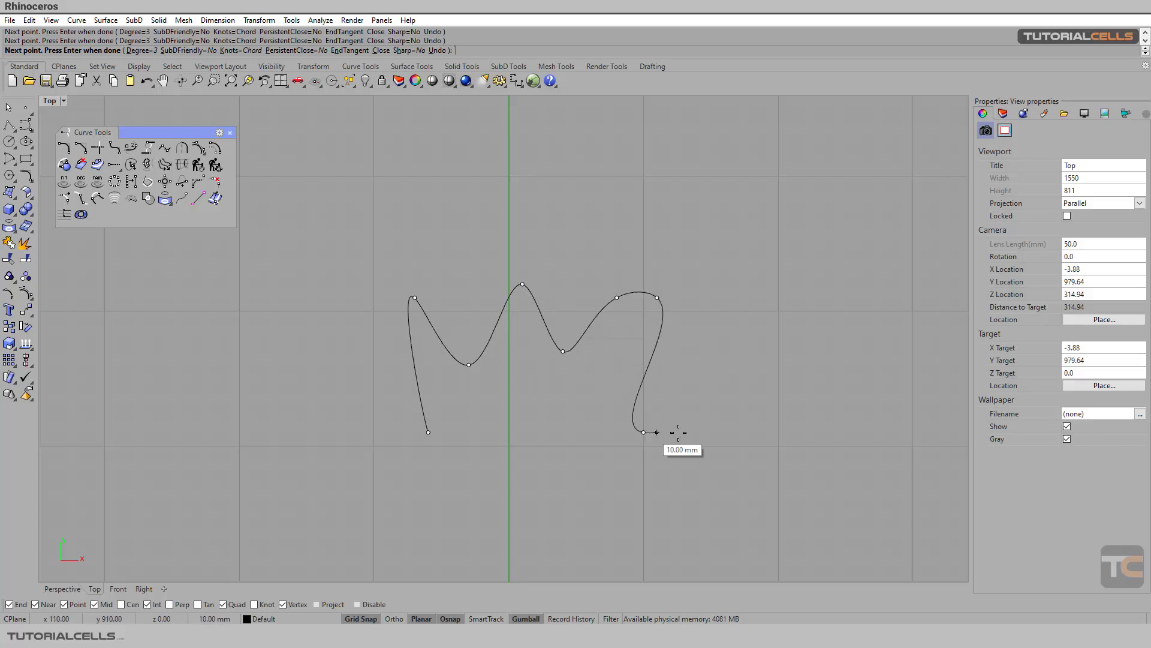
click(643, 431)
click(725, 392)
click(738, 284)
click(804, 431)
click(876, 365)
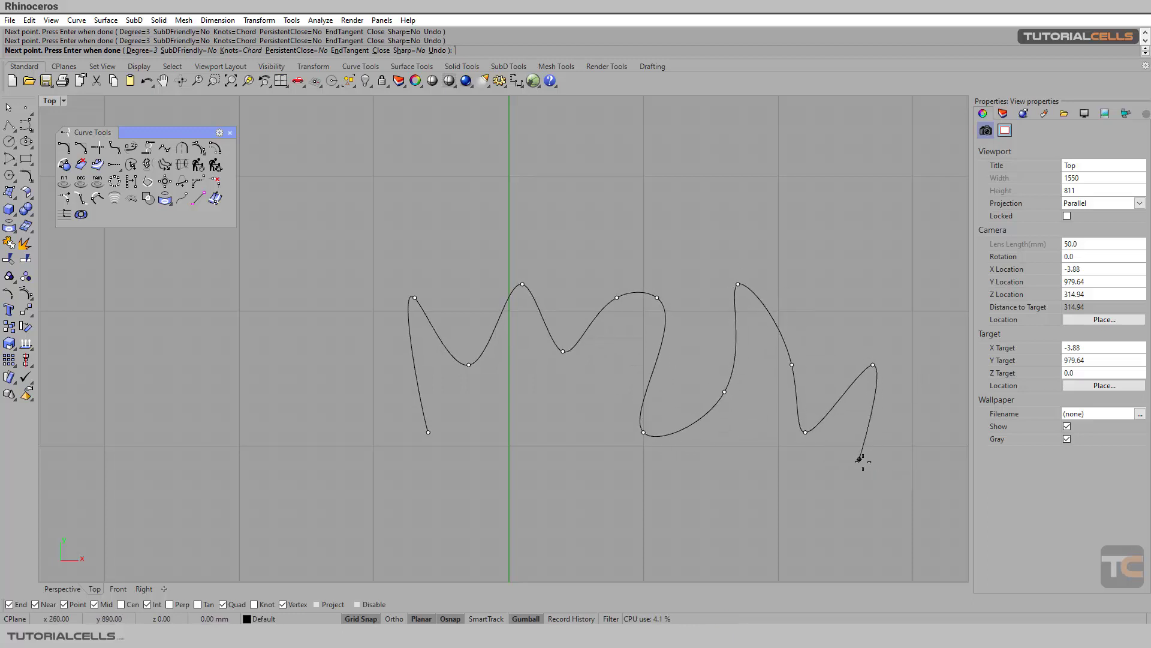
click(860, 459)
key(Return)
- Copy the wavy curve about 170 mm straight up in the positive Y direction
click(573, 349)
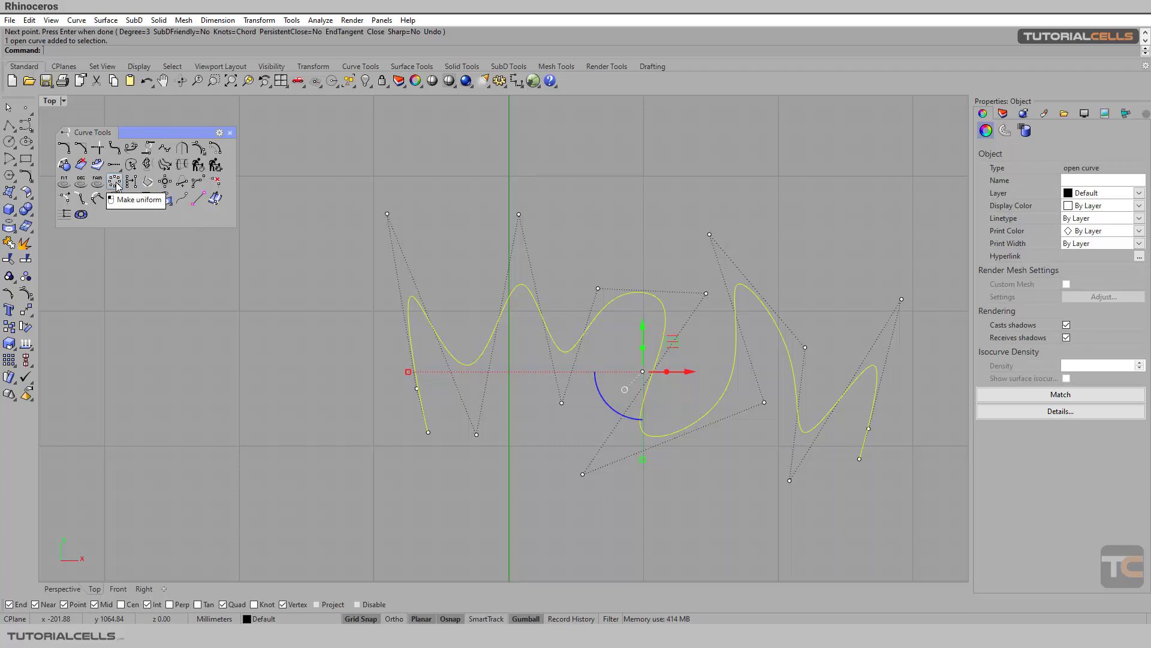
scroll(565, 368, down, 5)
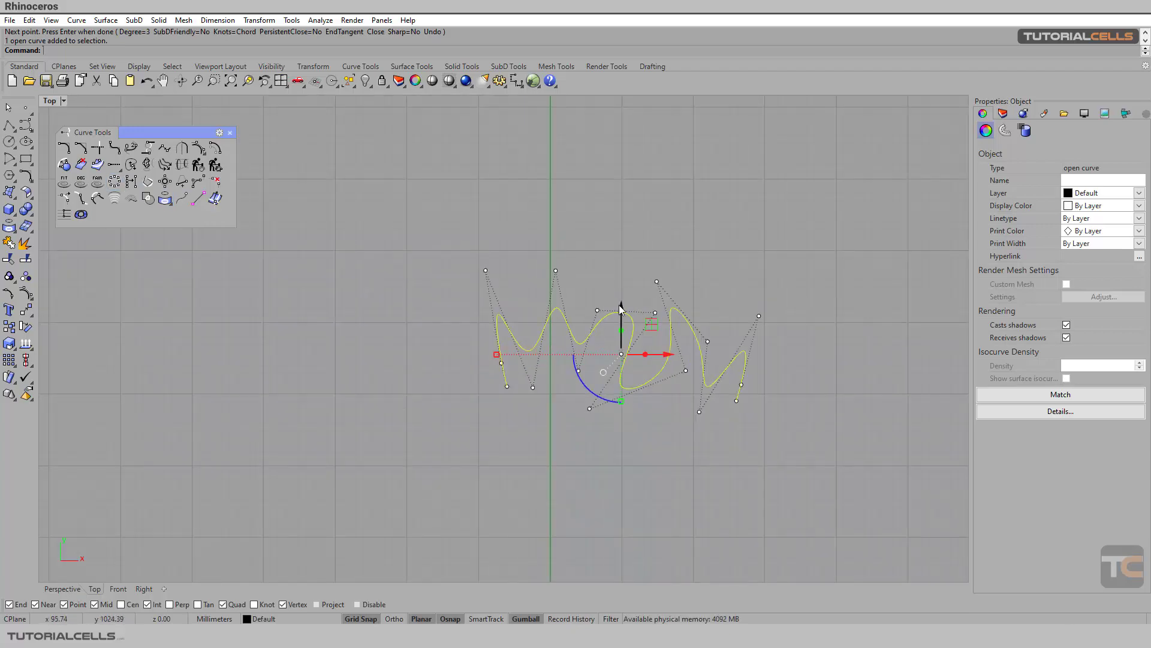
key(alt)
drag(621, 311, 624, 189)
scroll(684, 161, up, 4)
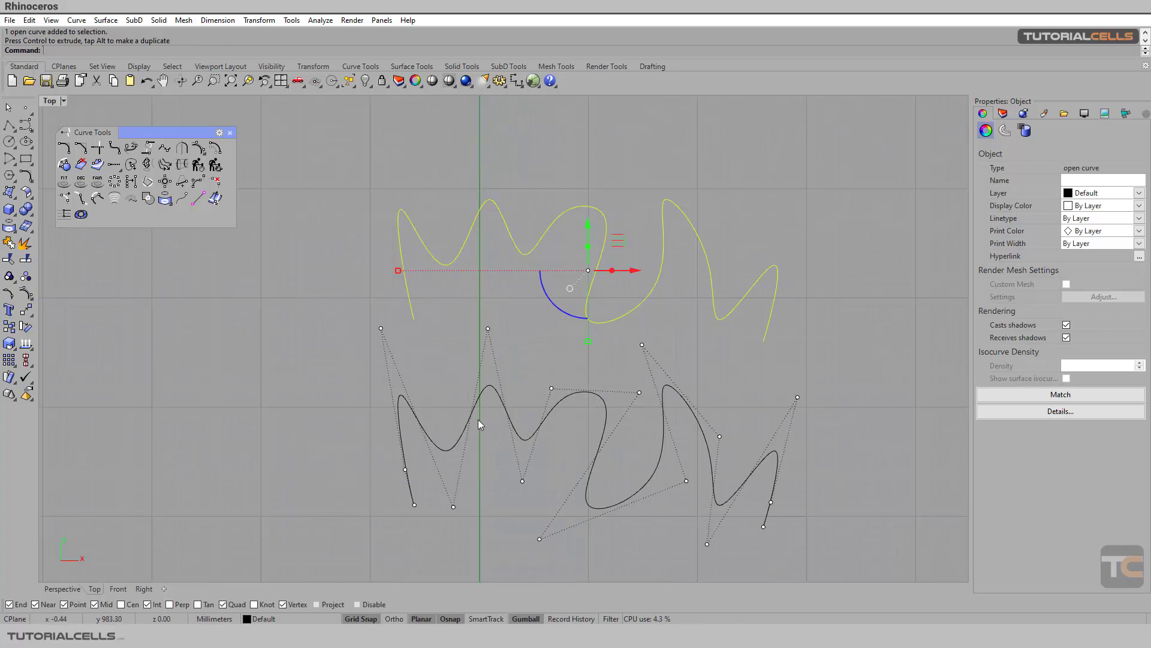
- Apply MakeUniform to the upper copy and check its control points against the original curve
click(114, 182)
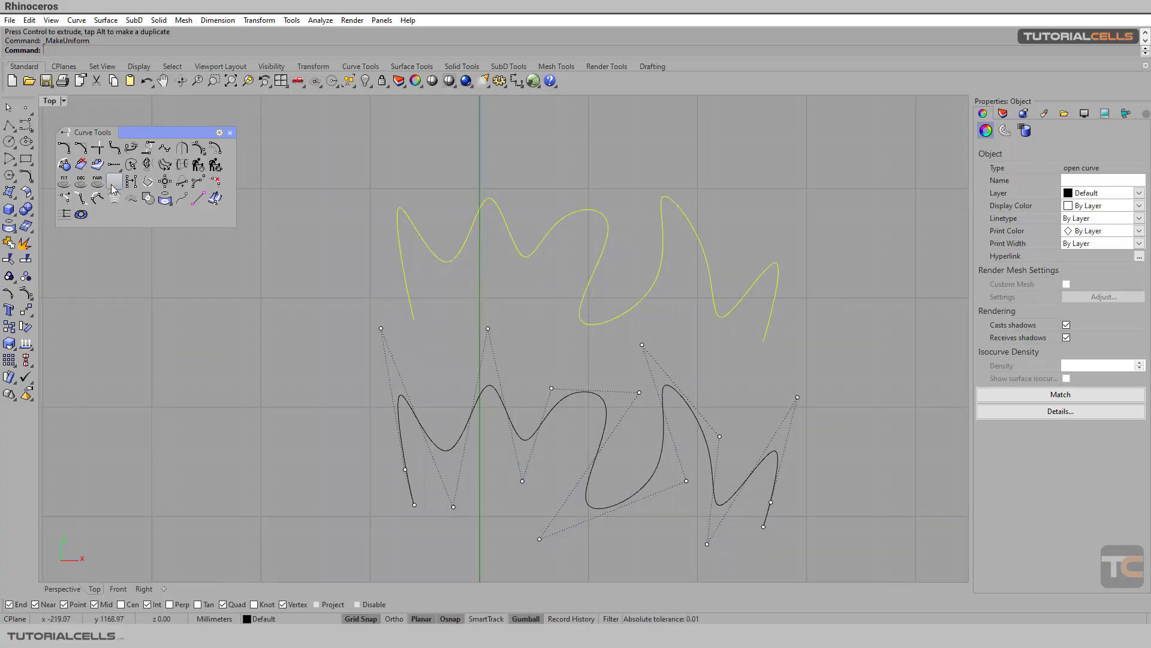
key(Escape)
click(460, 251)
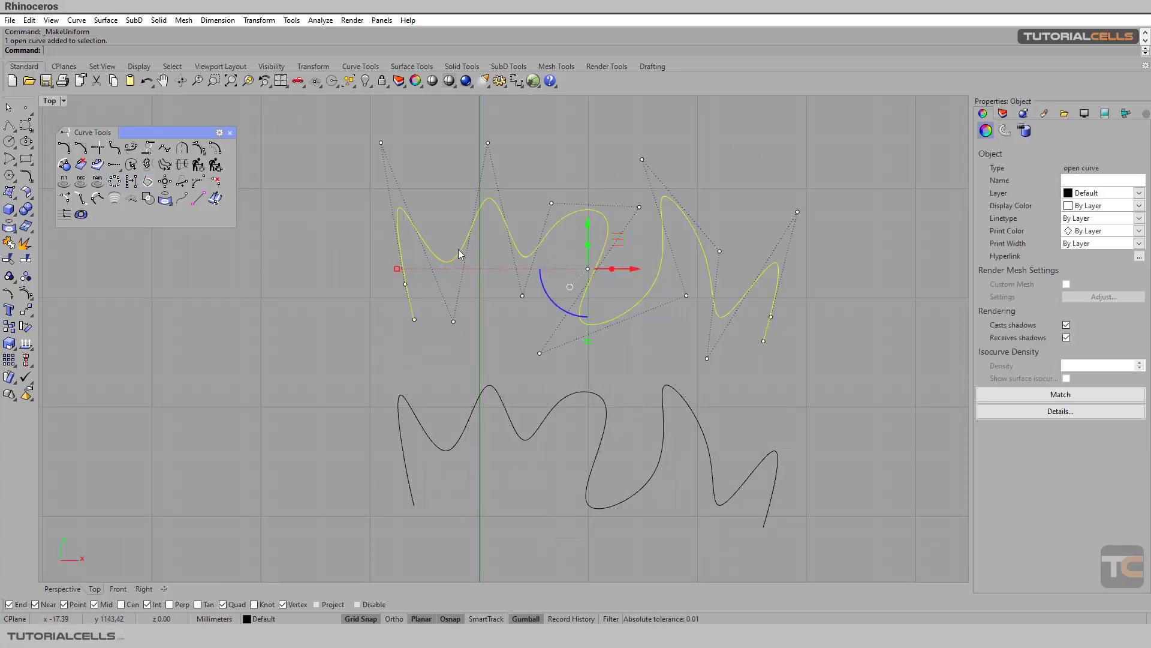
key(Escape)
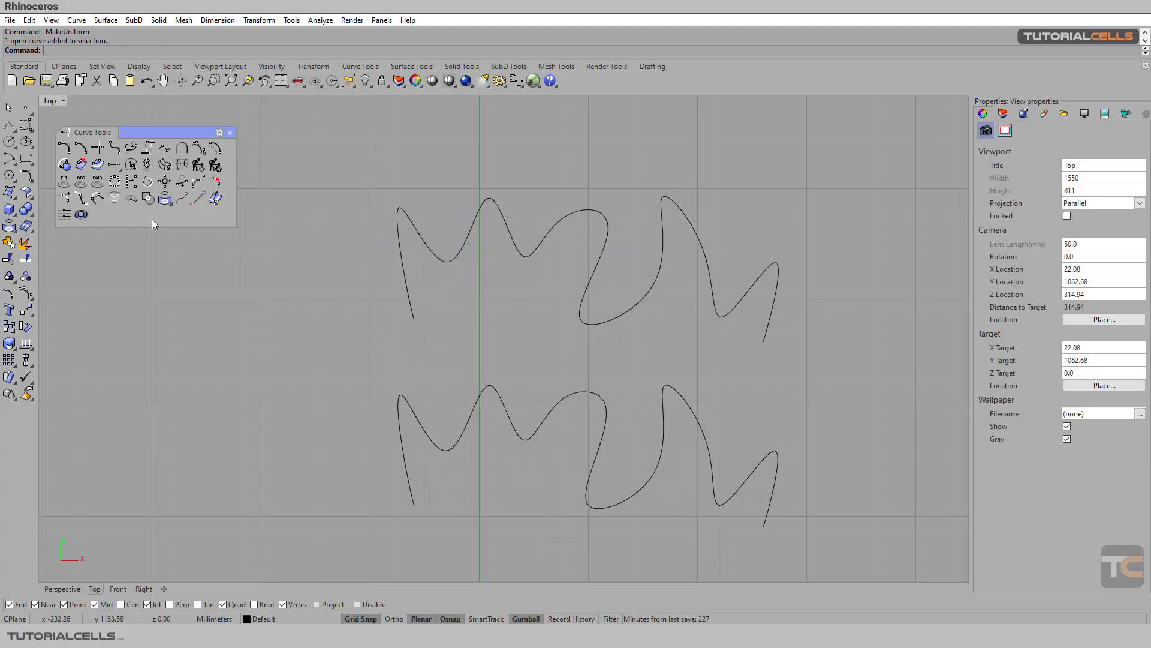
- Move the uniform copy 170 mm onto the original curve, from its end point to the original's matching end point
click(25, 309)
click(764, 339)
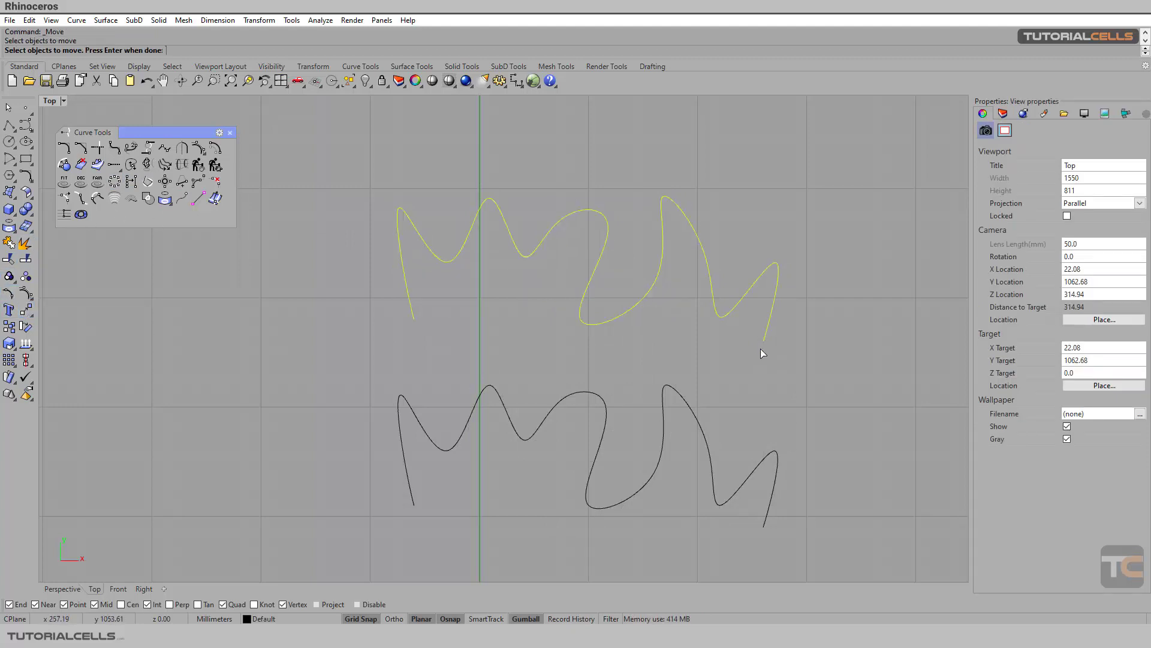
key(Return)
click(763, 339)
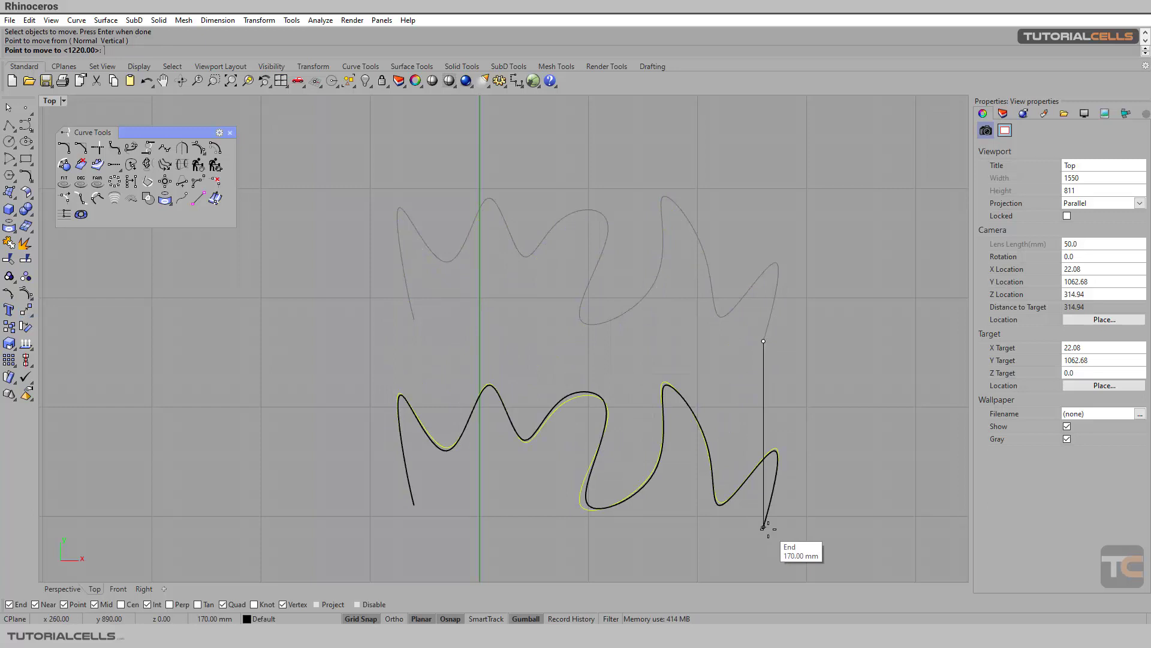
click(765, 527)
- Examine the two overlaid curves by selecting them alternately and comparing their shapes and control points up close
scroll(508, 462, up, 6)
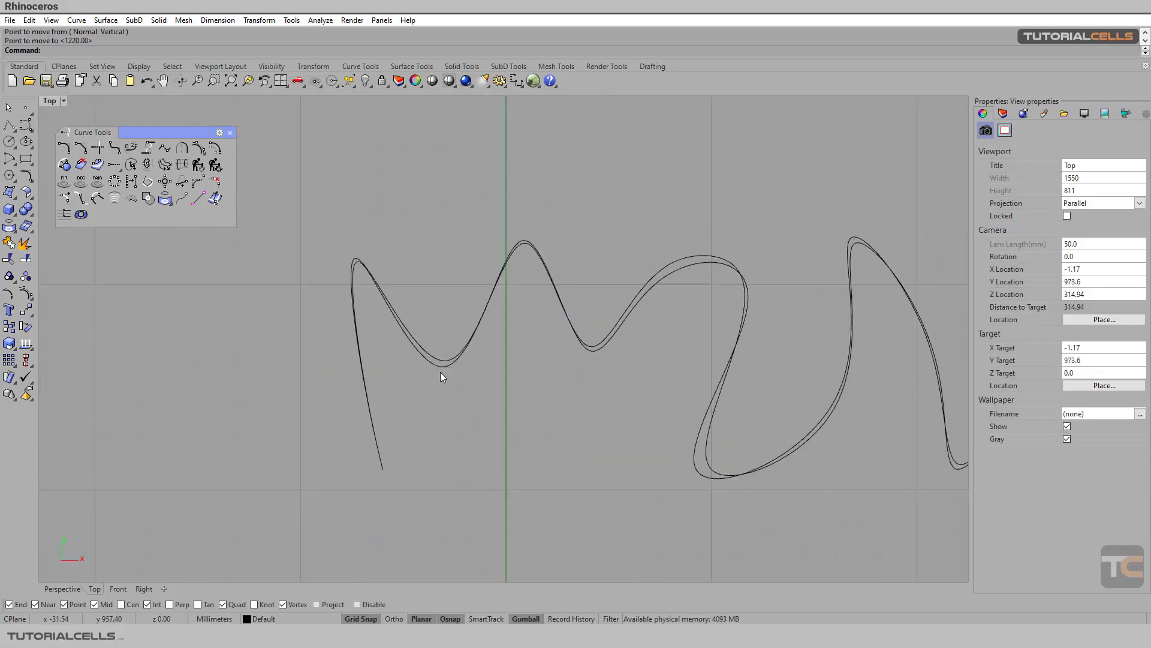
click(442, 363)
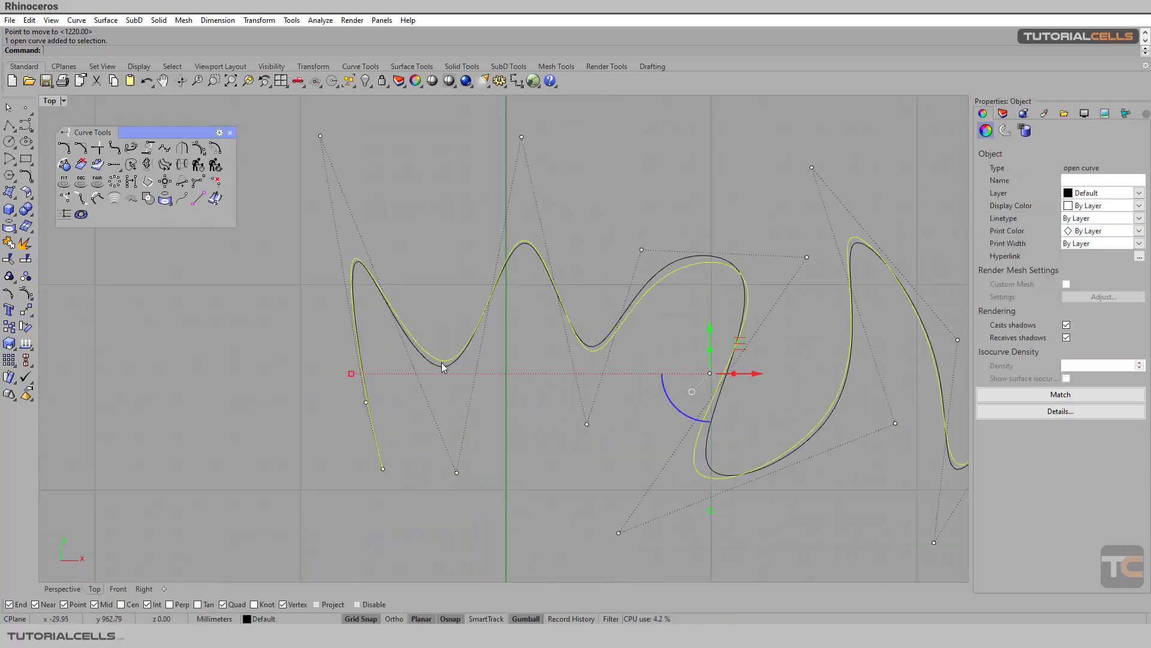
scroll(443, 363, up, 4)
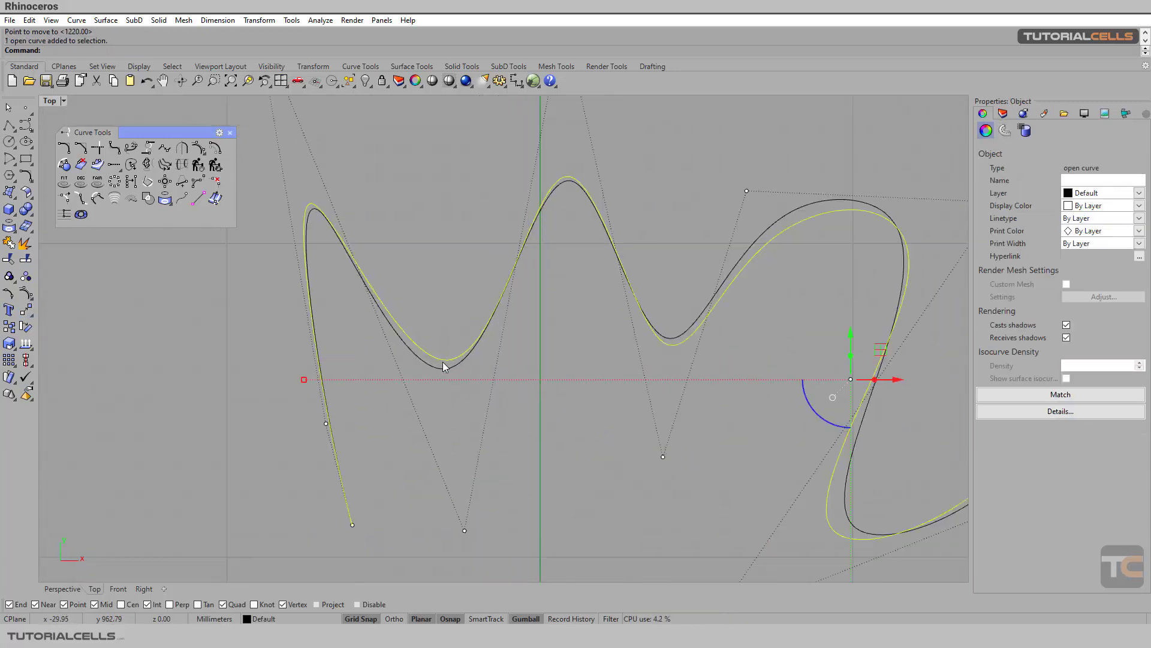
click(412, 351)
scroll(310, 218, down, 2)
scroll(310, 216, up, 2)
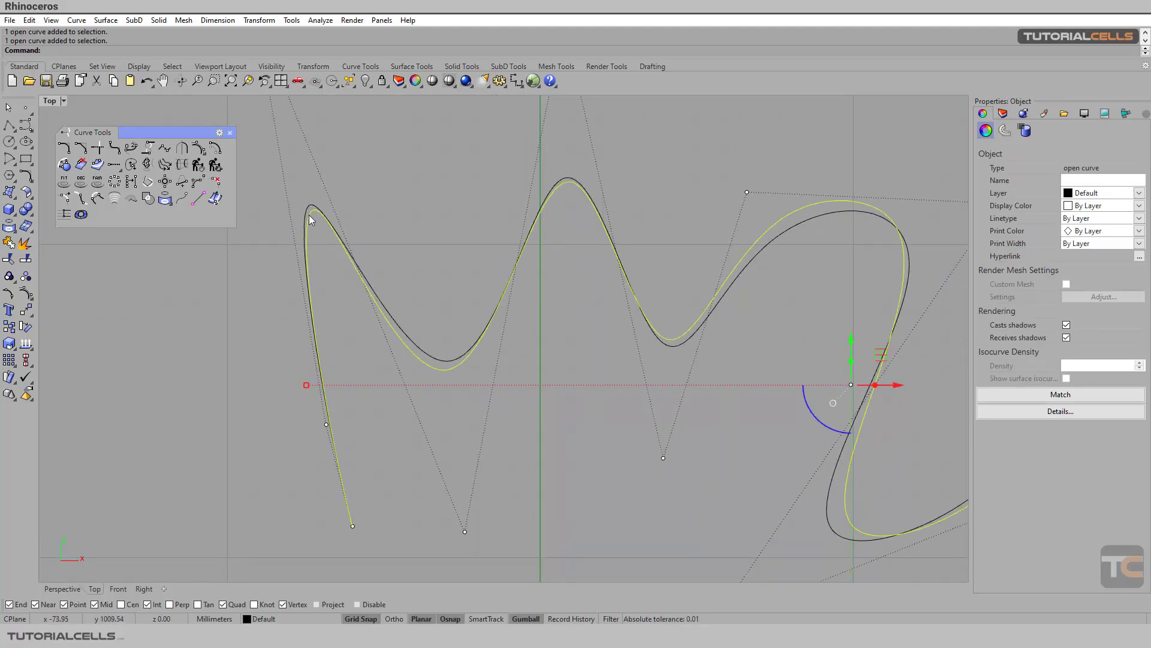
scroll(309, 216, up, 2)
click(307, 207)
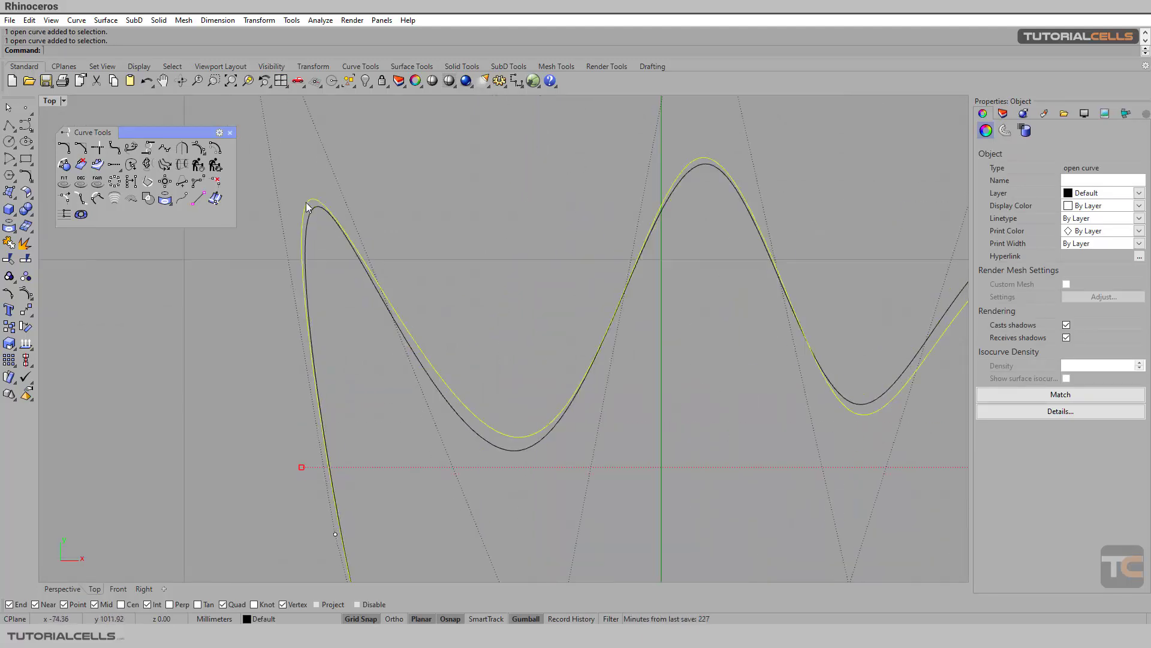
click(308, 216)
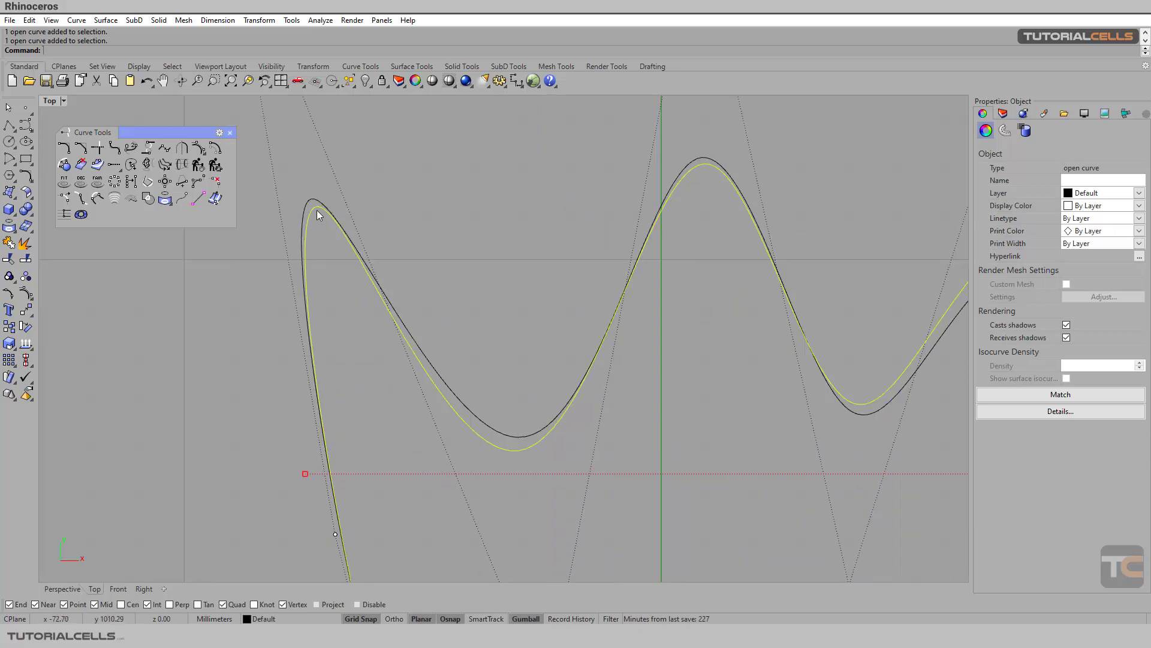
scroll(318, 212, down, 4)
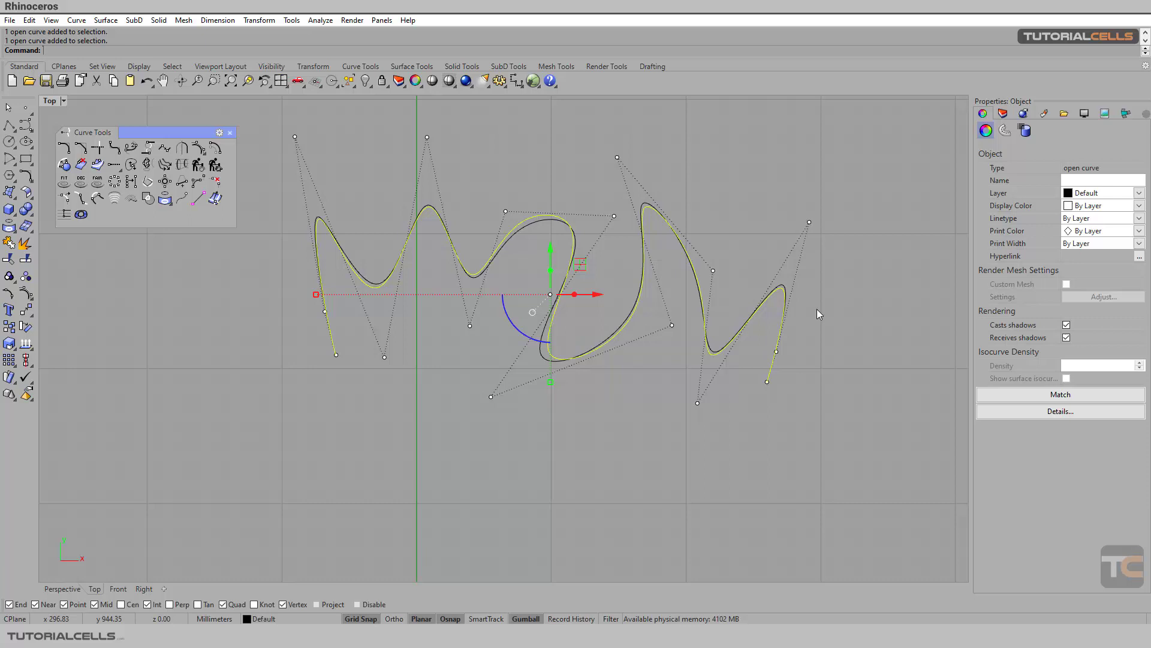
right_drag(716, 504, 718, 442)
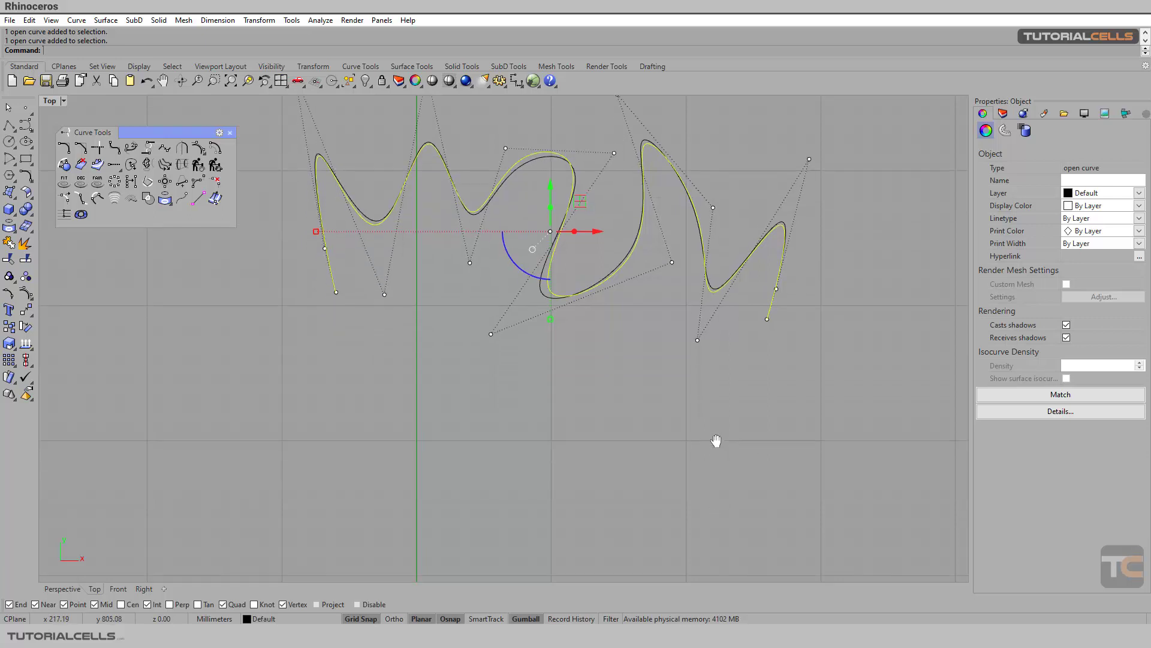
click(229, 311)
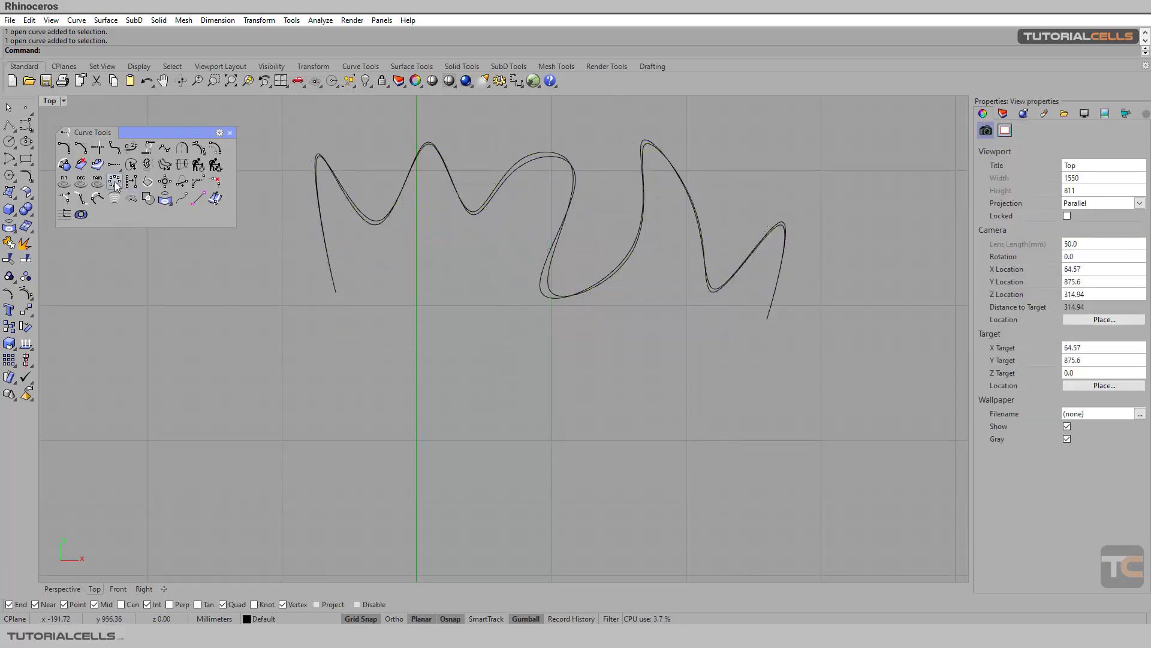
- Switch to the Perspective view and frame the empty area beside the wavy curves
click(115, 182)
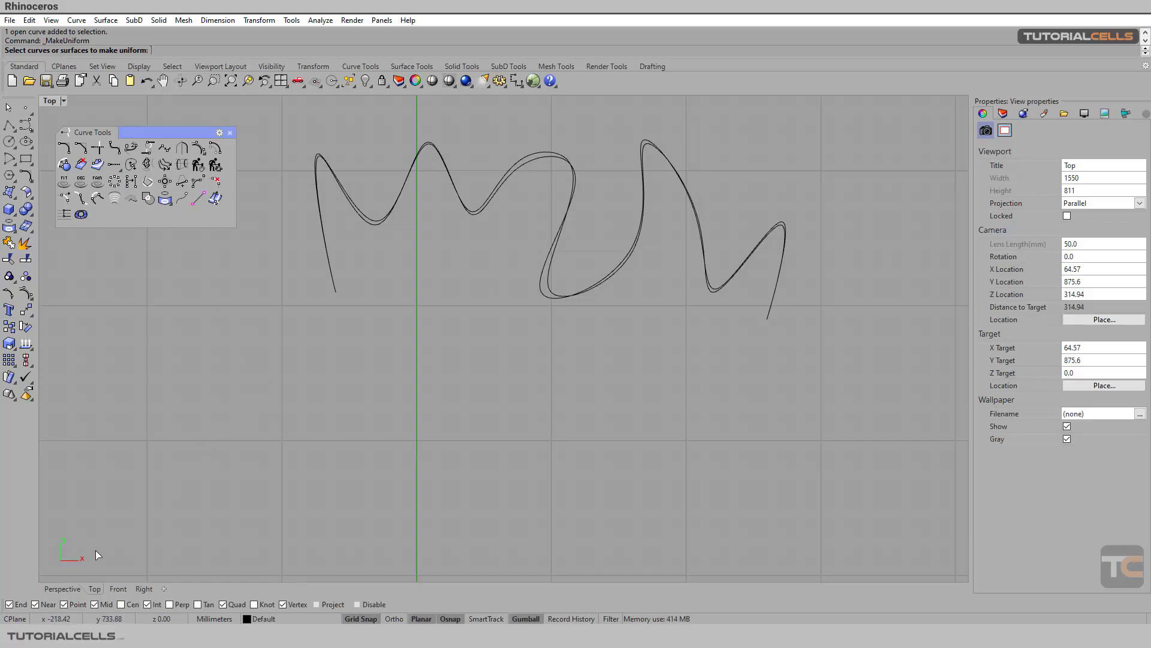
click(64, 588)
right_drag(441, 353, 517, 318)
scroll(536, 323, up, 10)
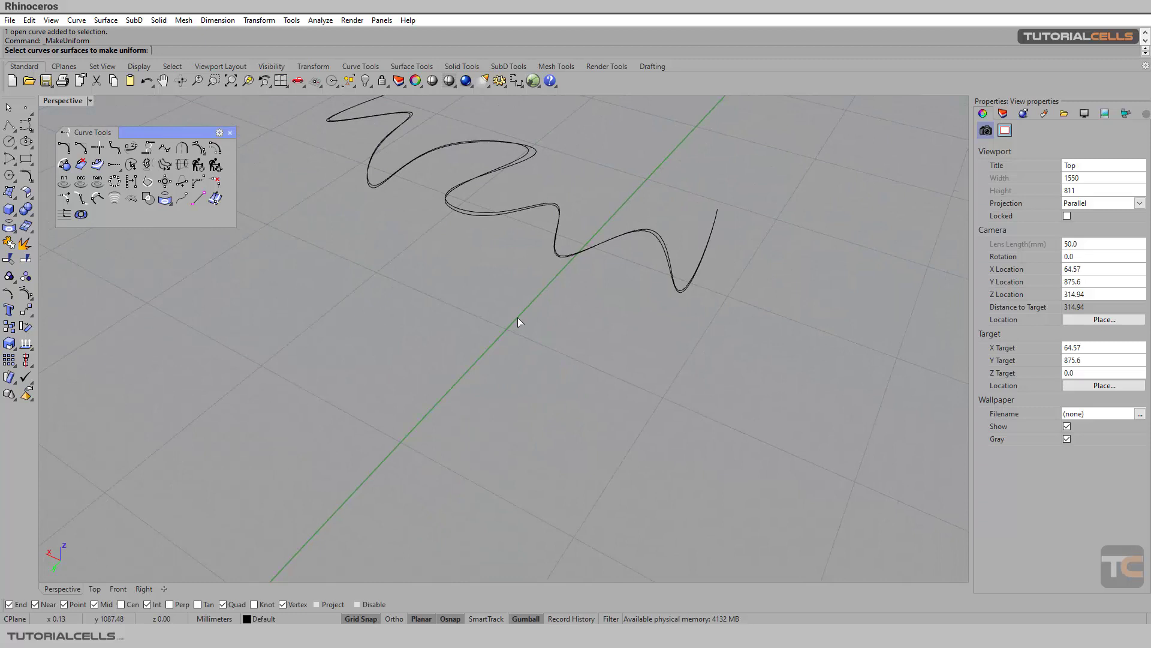
right_drag(401, 358, 133, 258)
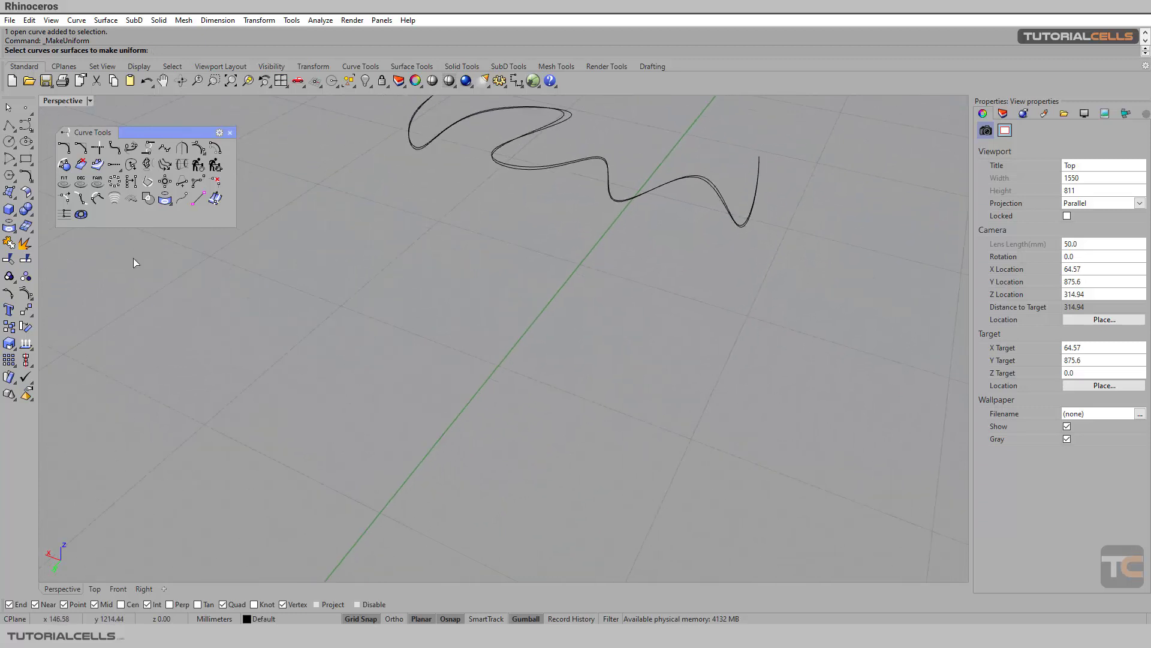
click(30, 130)
click(59, 131)
click(417, 257)
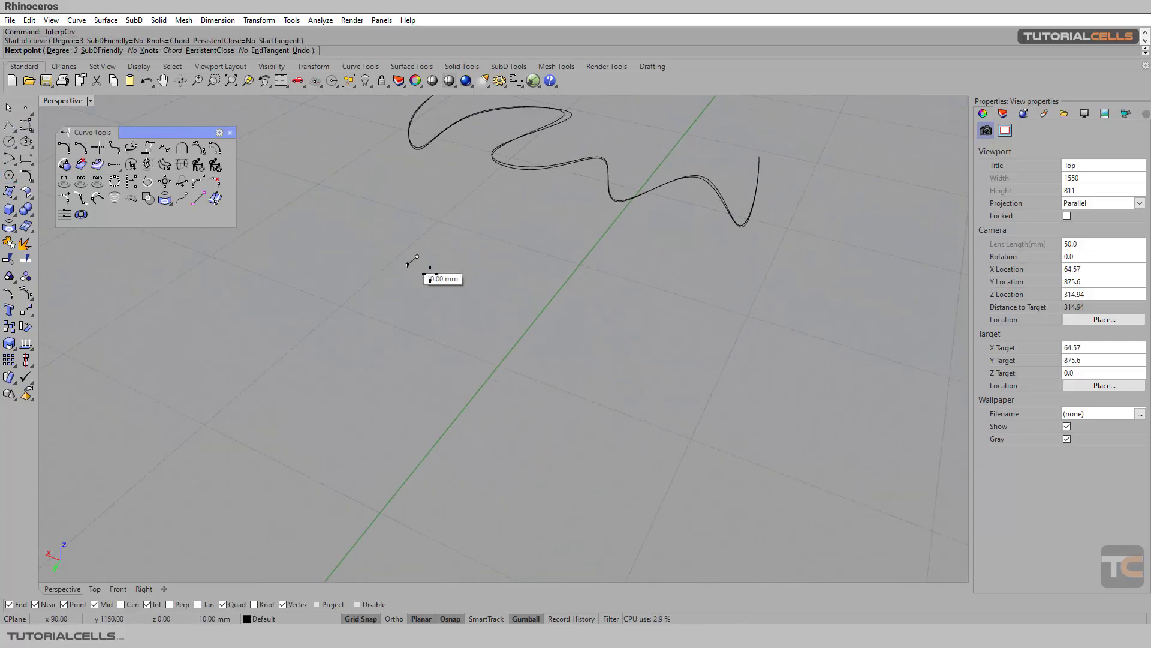
click(567, 307)
click(705, 349)
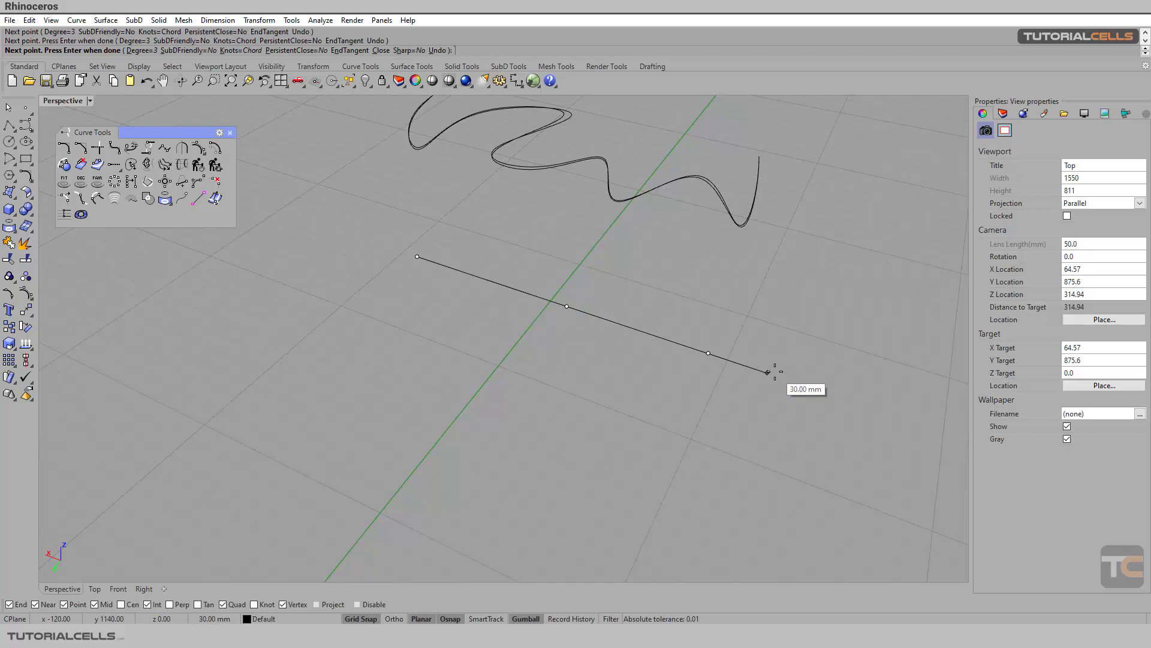
key(Escape)
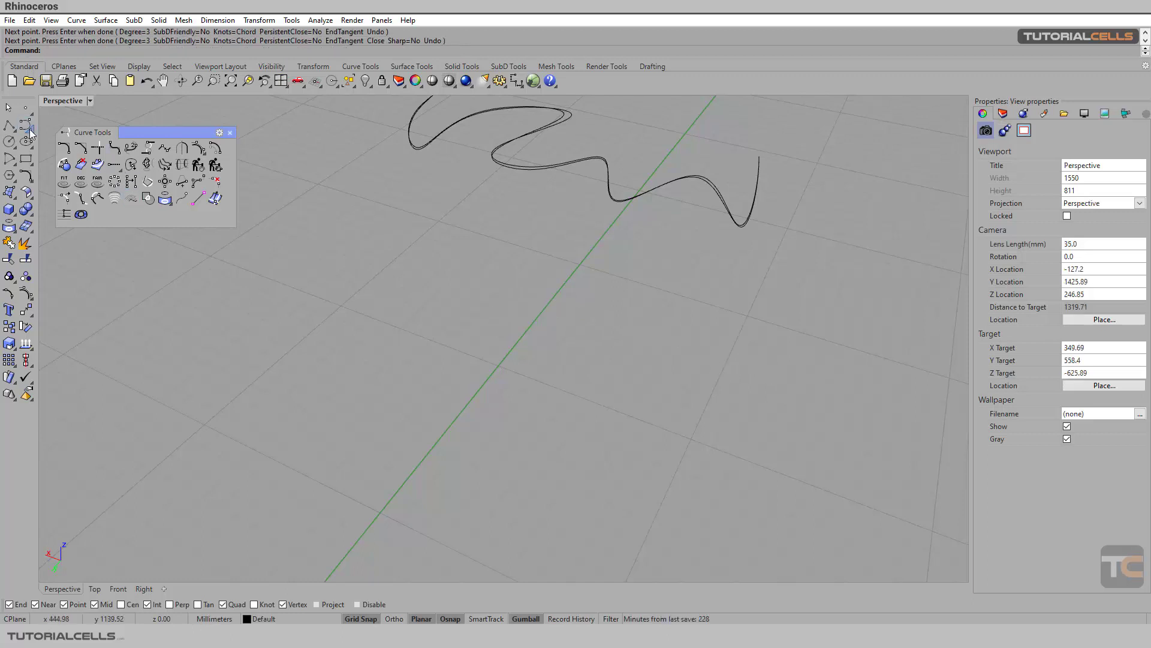
- Draw a straight four-point interpolated curve crossing the green Y axis in the empty area beside the wavy curves
click(30, 130)
click(40, 132)
click(430, 261)
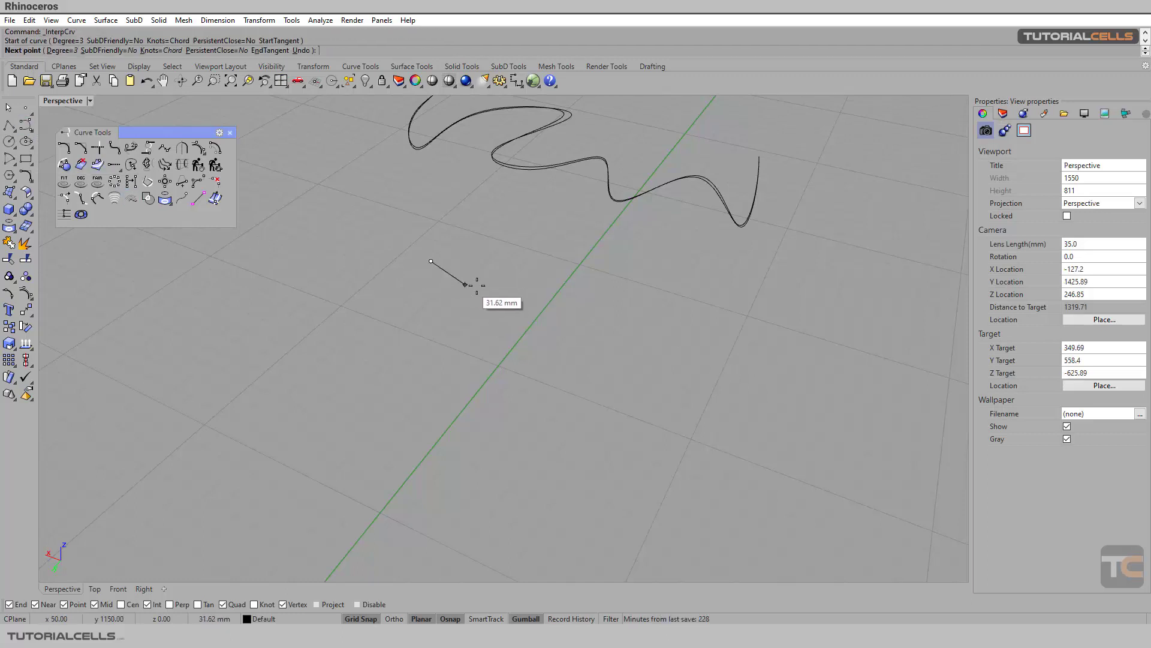
click(503, 284)
click(617, 323)
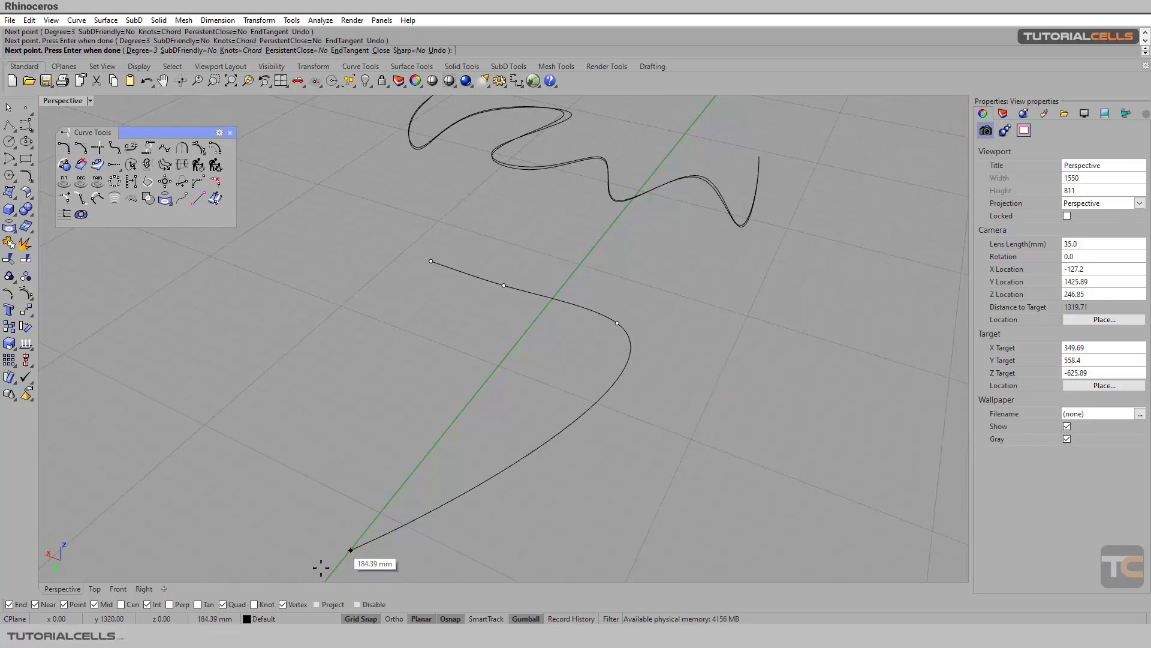
click(733, 362)
key(Return)
key(Return)
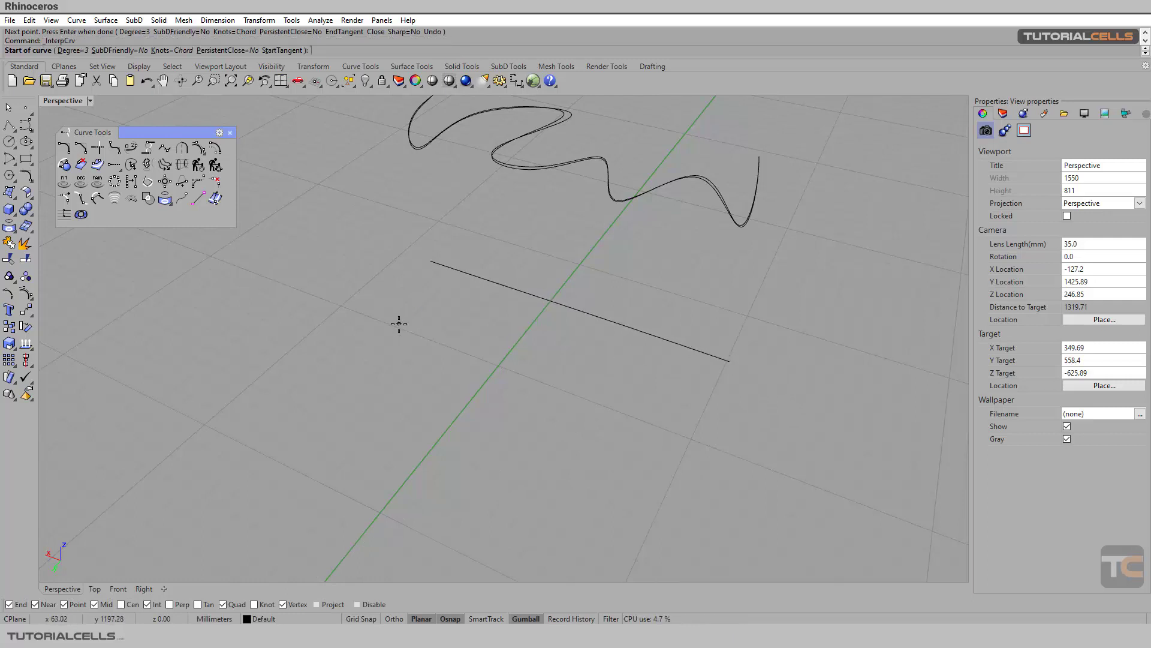
- With grid snap off, draw a second four-point interpolated curve roughly parallel to the first straight one, on its side away from the wavy curves
click(395, 322)
click(506, 362)
click(654, 413)
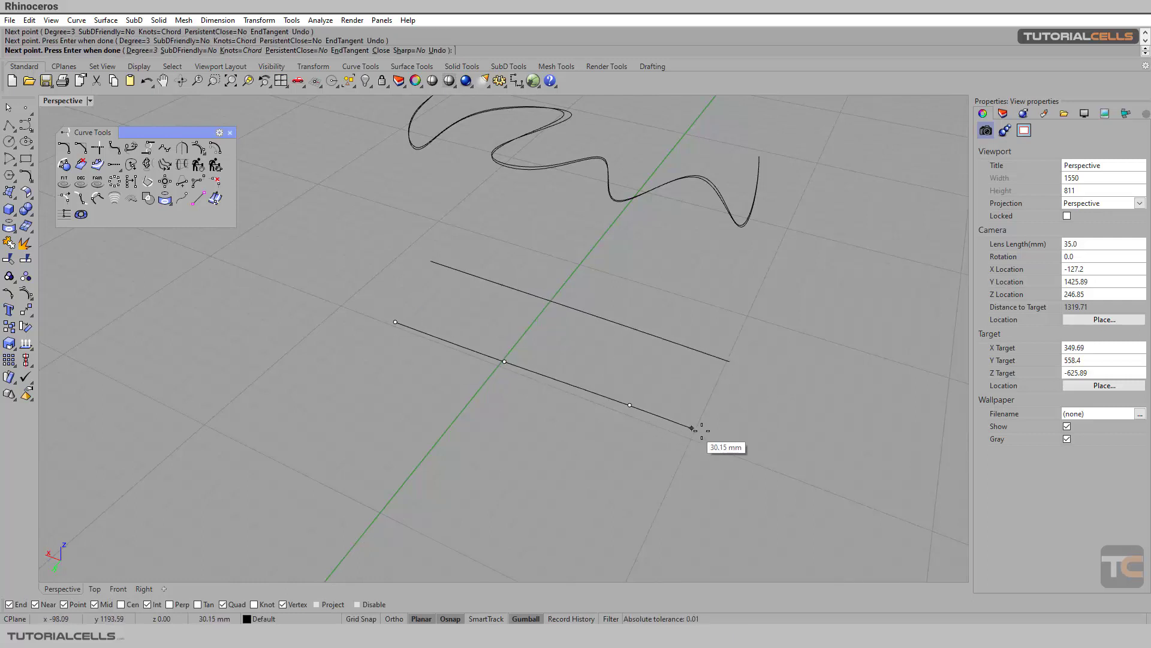
click(703, 430)
key(Return)
key(Return)
- Finish the second curve and draw a third four-point interpolated curve roughly parallel to it, farther from the wavy curves
click(351, 394)
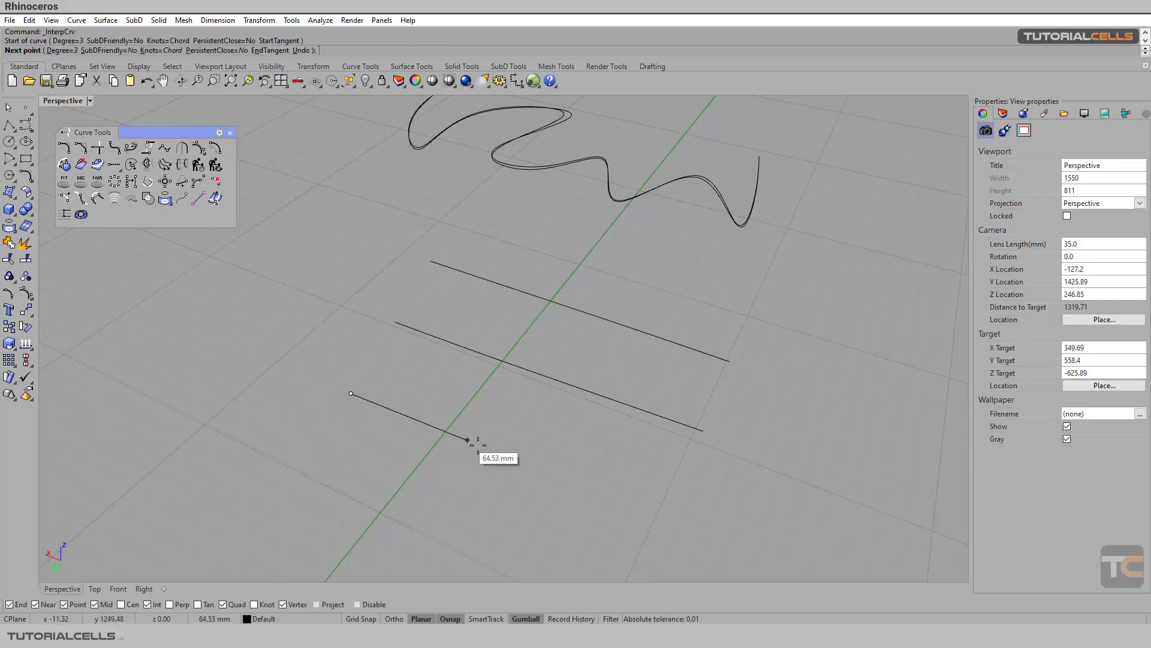
click(487, 440)
click(630, 493)
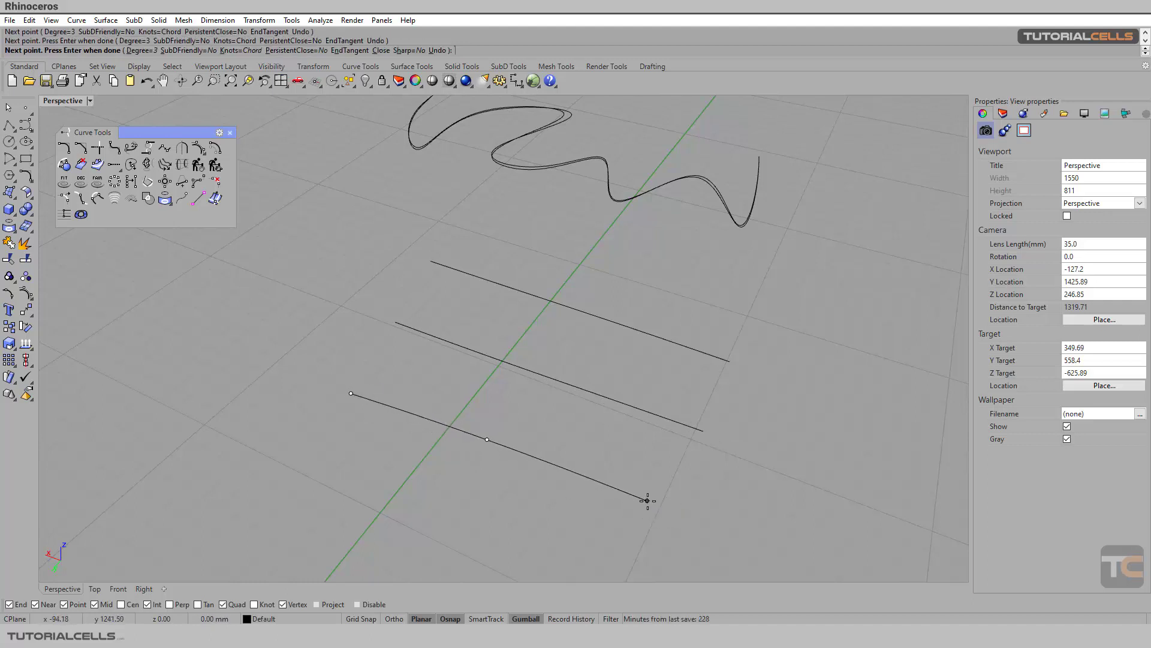
click(676, 513)
key(Return)
- Bend the straight curve nearest the wavy pair into a gentle wave by moving its inner control points up and down
click(563, 307)
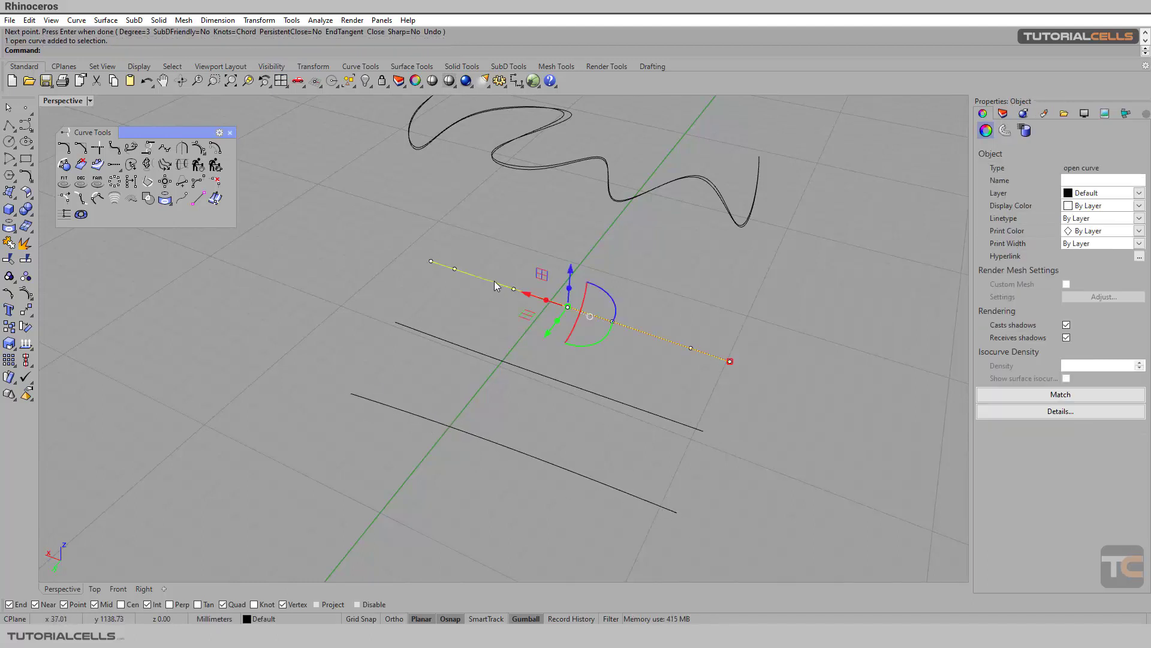
drag(454, 269, 452, 227)
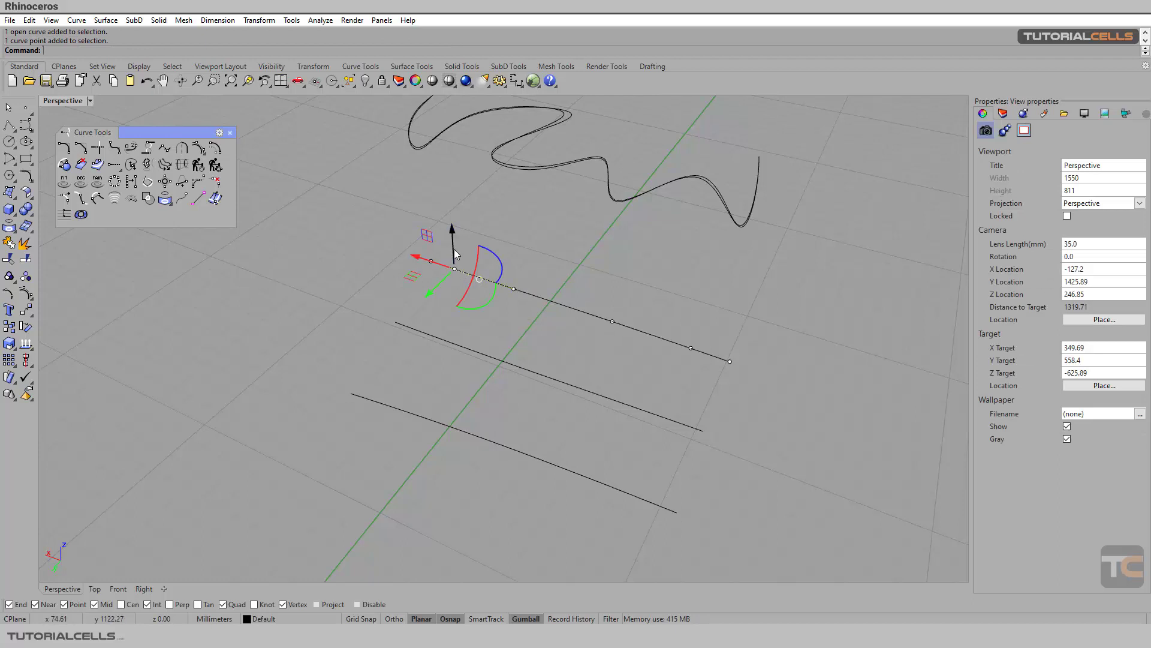
click(513, 288)
drag(513, 254, 513, 289)
click(612, 322)
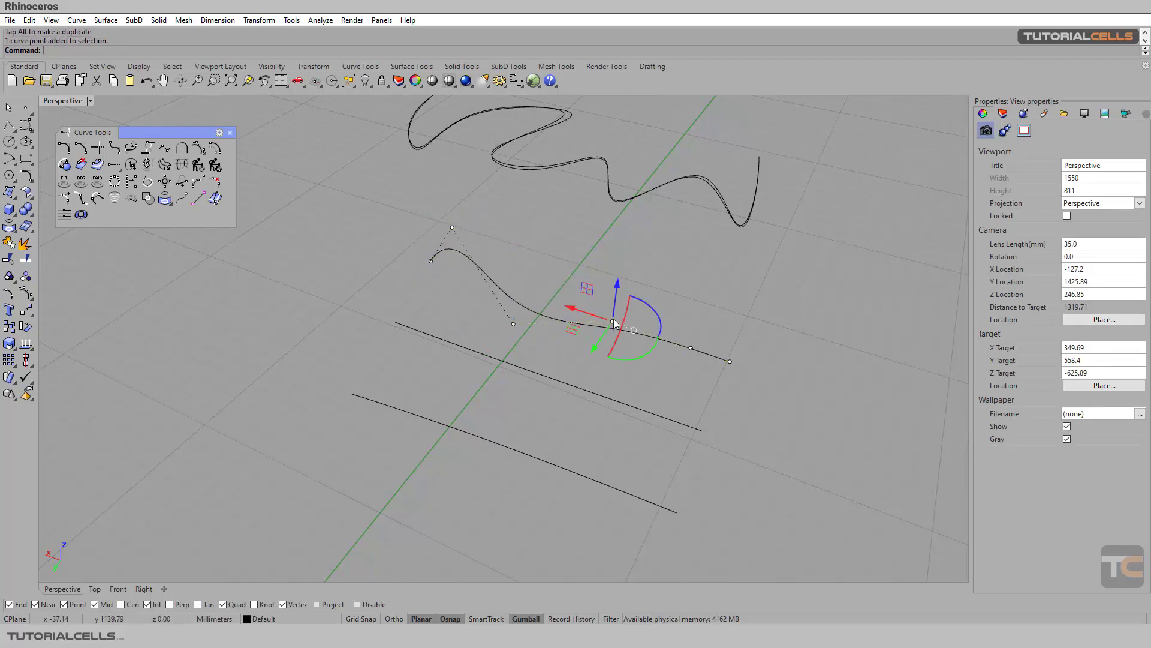
drag(617, 293, 628, 254)
click(691, 348)
drag(697, 322, 694, 336)
- Raise the middle straight curve slightly and bend it into a wave by shifting its inner control points vertically
click(510, 362)
drag(538, 352, 539, 334)
click(429, 317)
drag(427, 291, 422, 232)
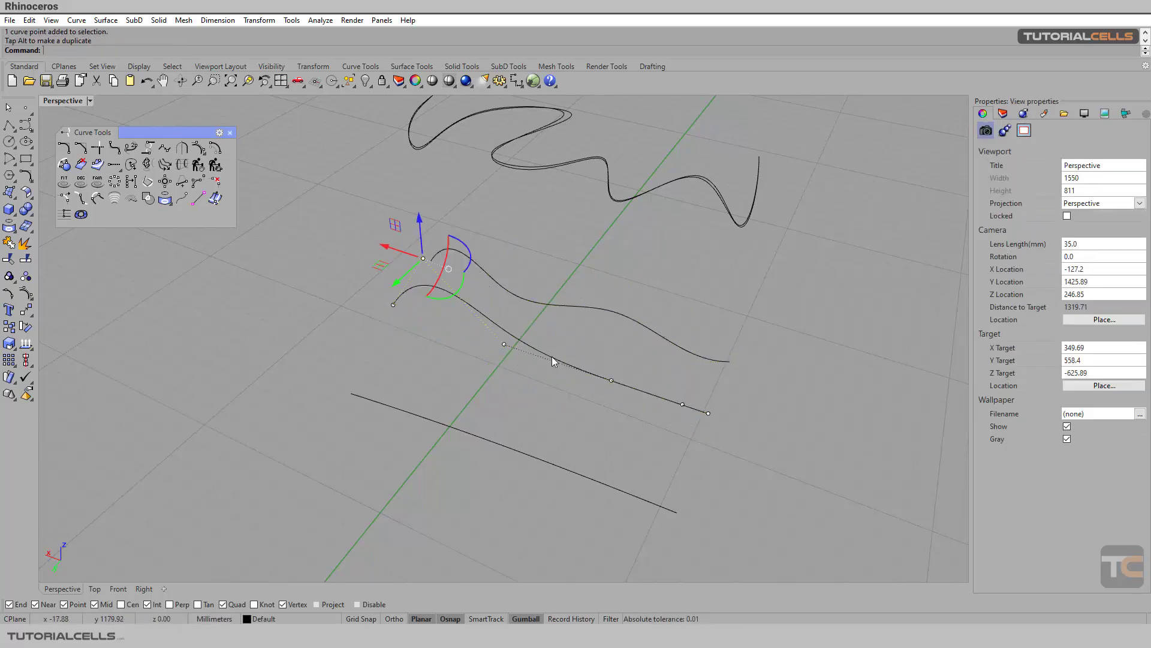
click(611, 381)
drag(611, 380, 604, 433)
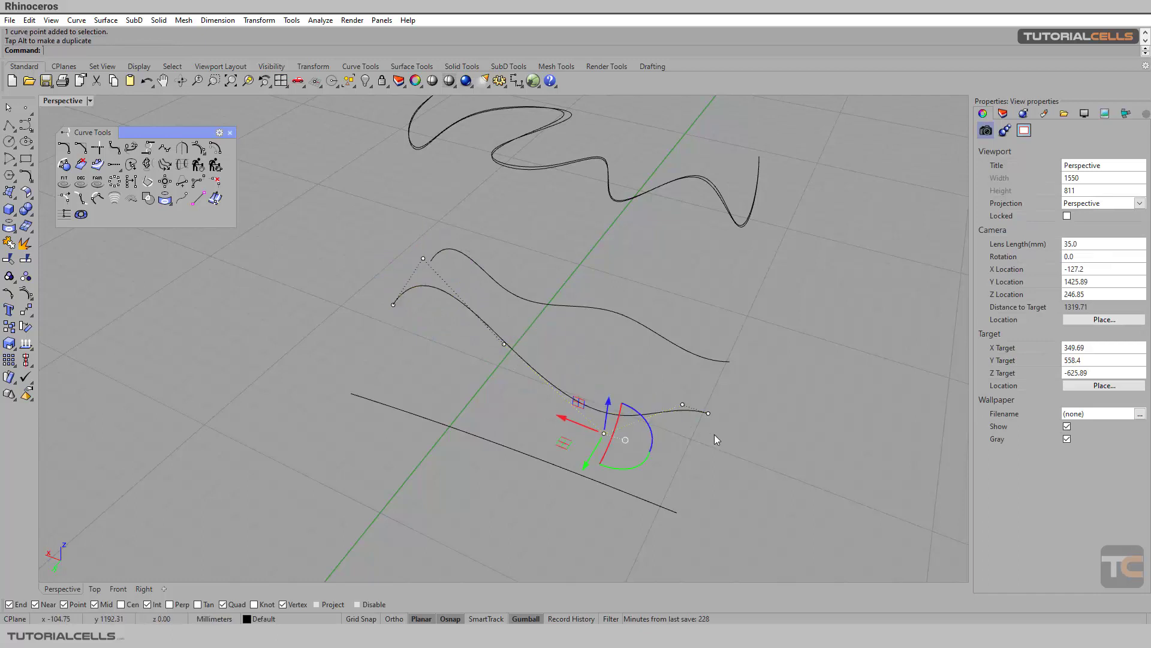
drag(685, 409, 689, 374)
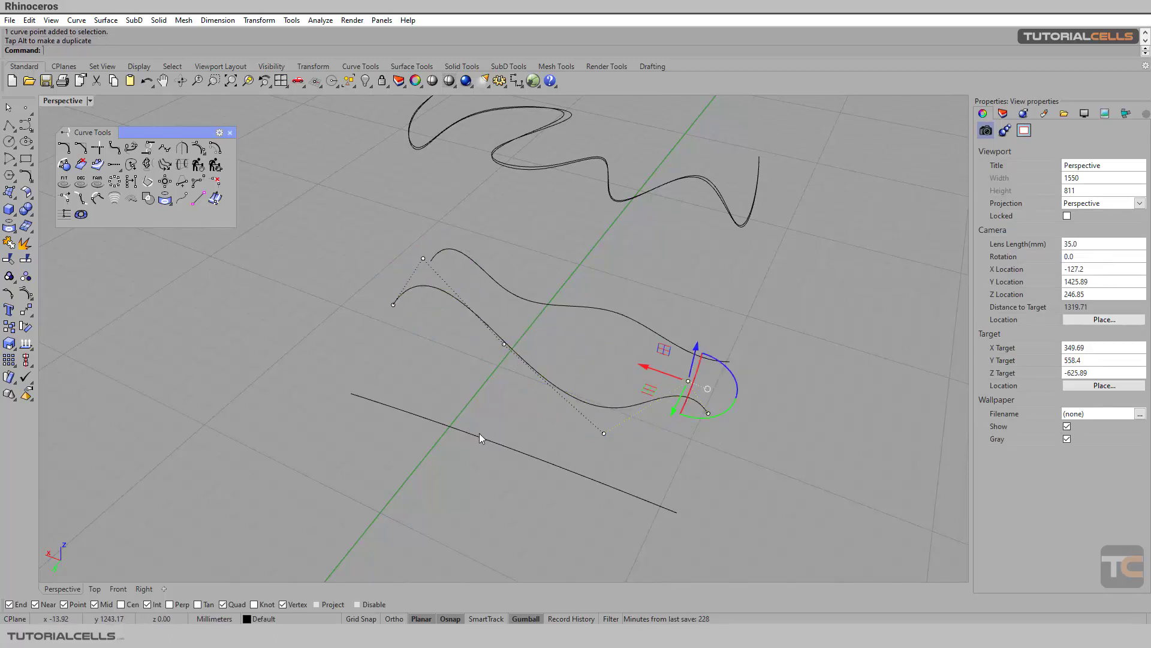
- Bend the third straight curve into an opposite wave by lowering its second control point and raising the fourth, and hide the control points
click(459, 434)
click(395, 408)
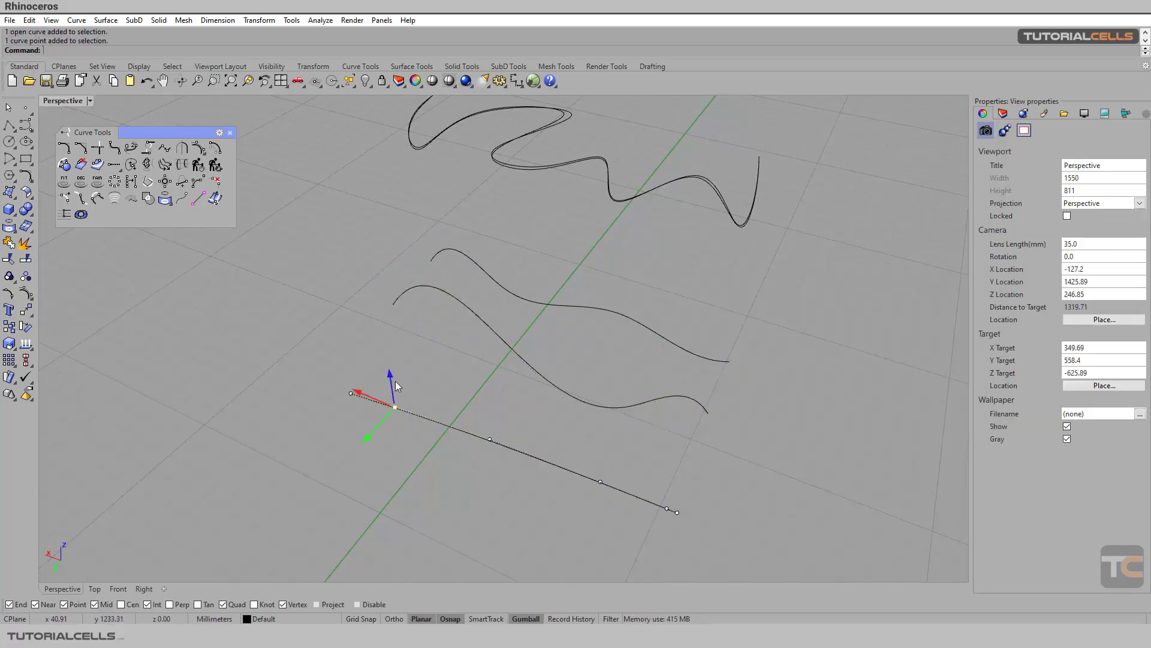
drag(394, 380, 528, 484)
click(600, 481)
drag(604, 457, 610, 396)
key(Escape)
key(Escape)
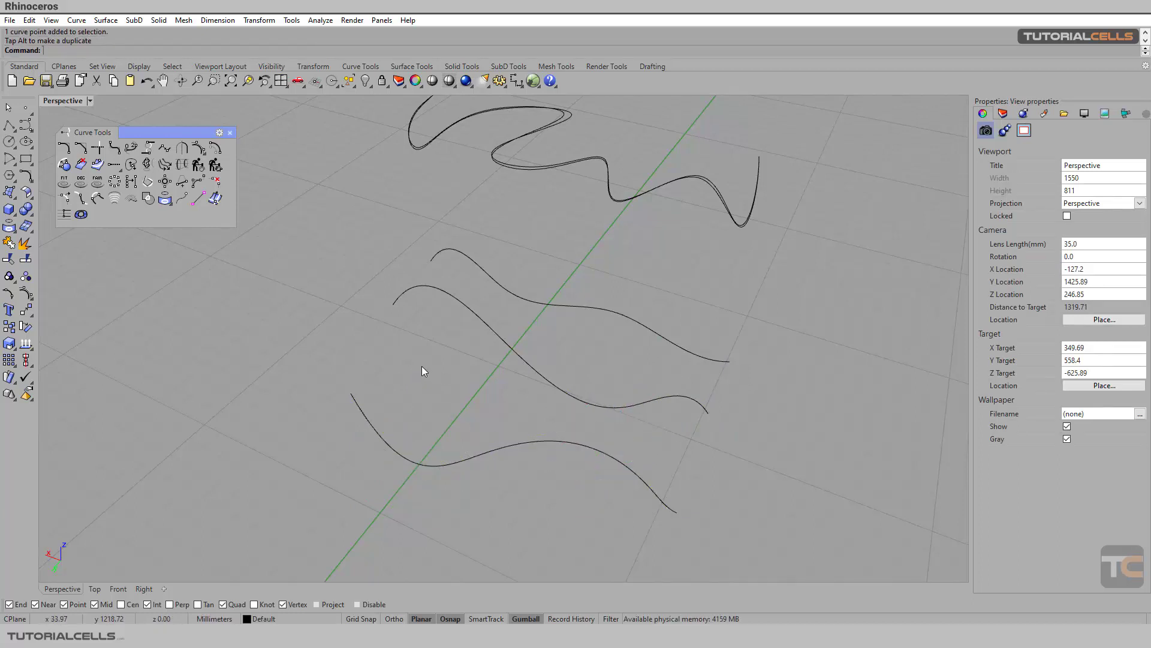
- Loft a surface through the three reshaped curves with the Normal style and Do not simplify, and select the new surface
click(13, 195)
click(77, 198)
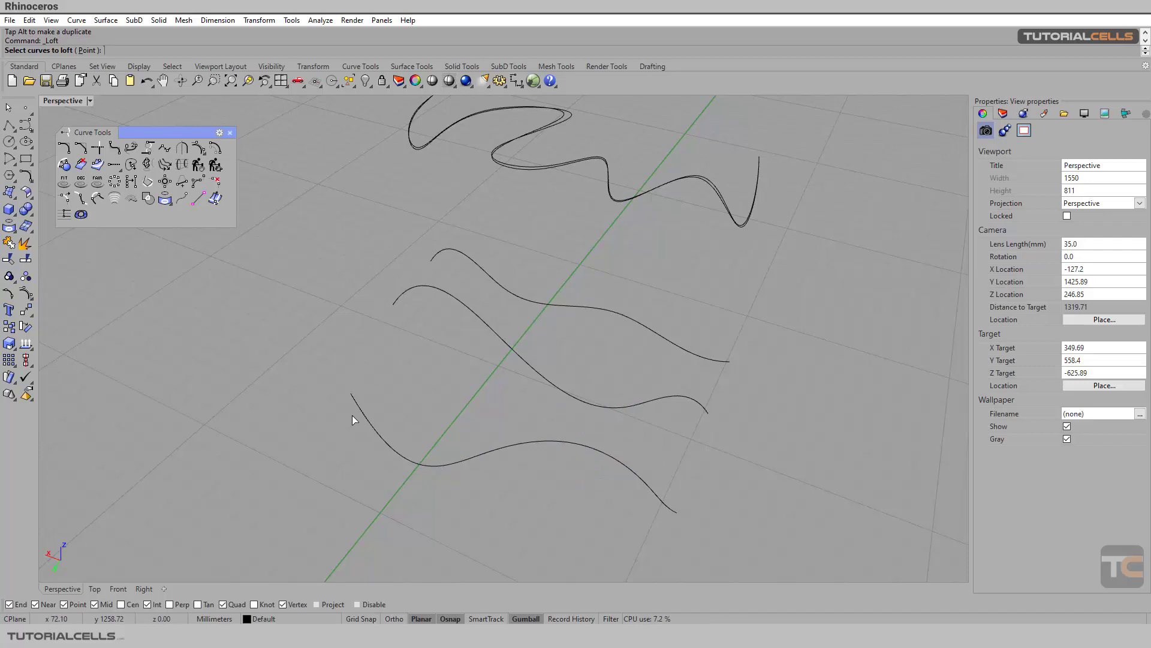
click(371, 421)
click(433, 292)
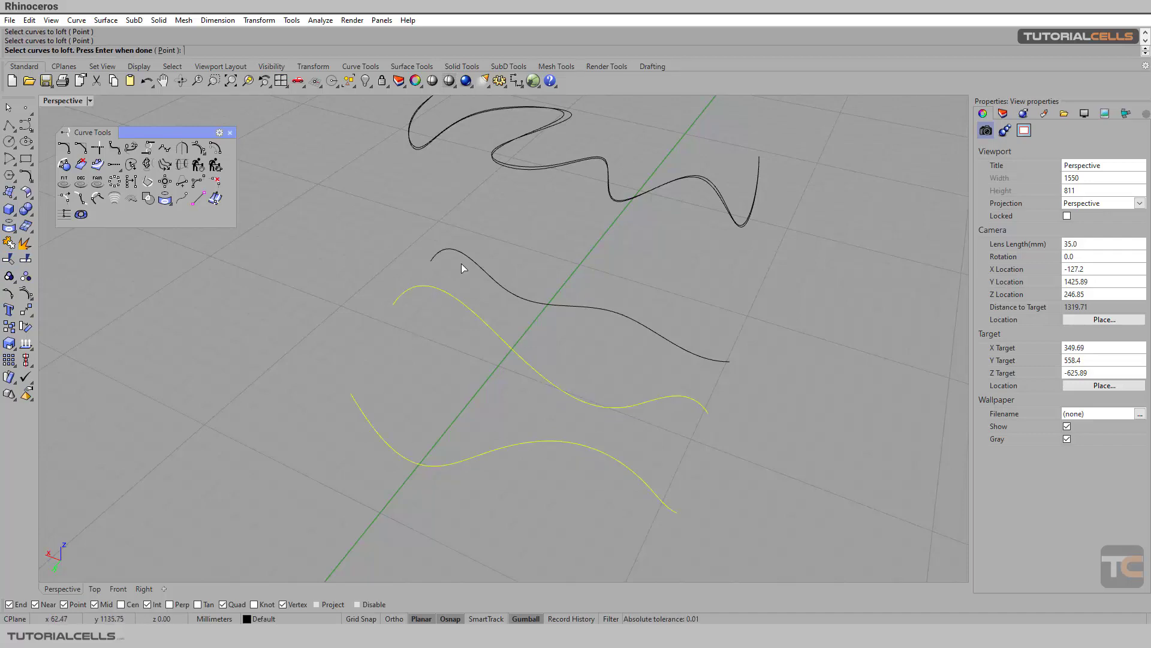
click(461, 253)
key(Return)
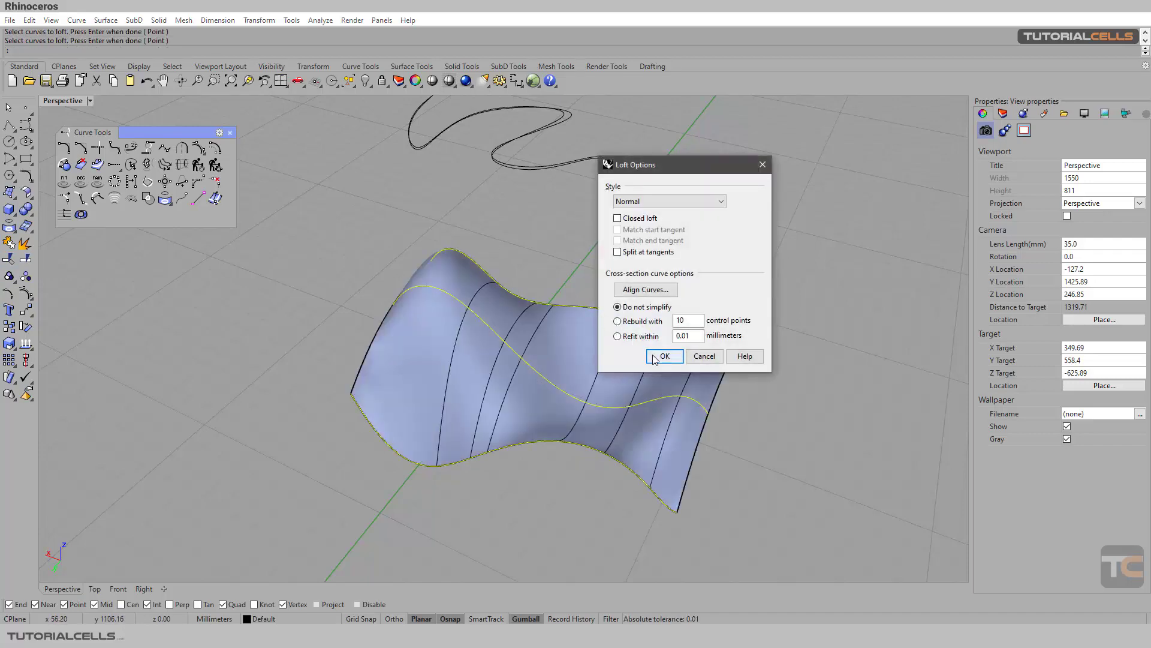
click(662, 355)
right_drag(623, 373, 396, 431)
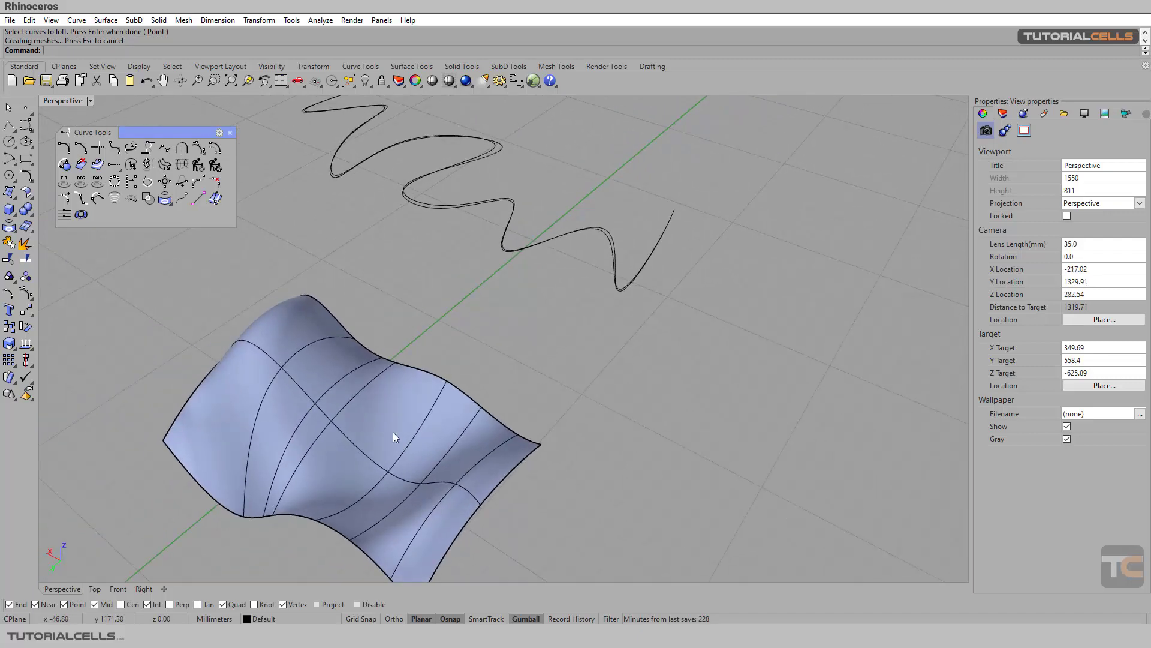
click(383, 474)
right_drag(384, 475, 505, 303)
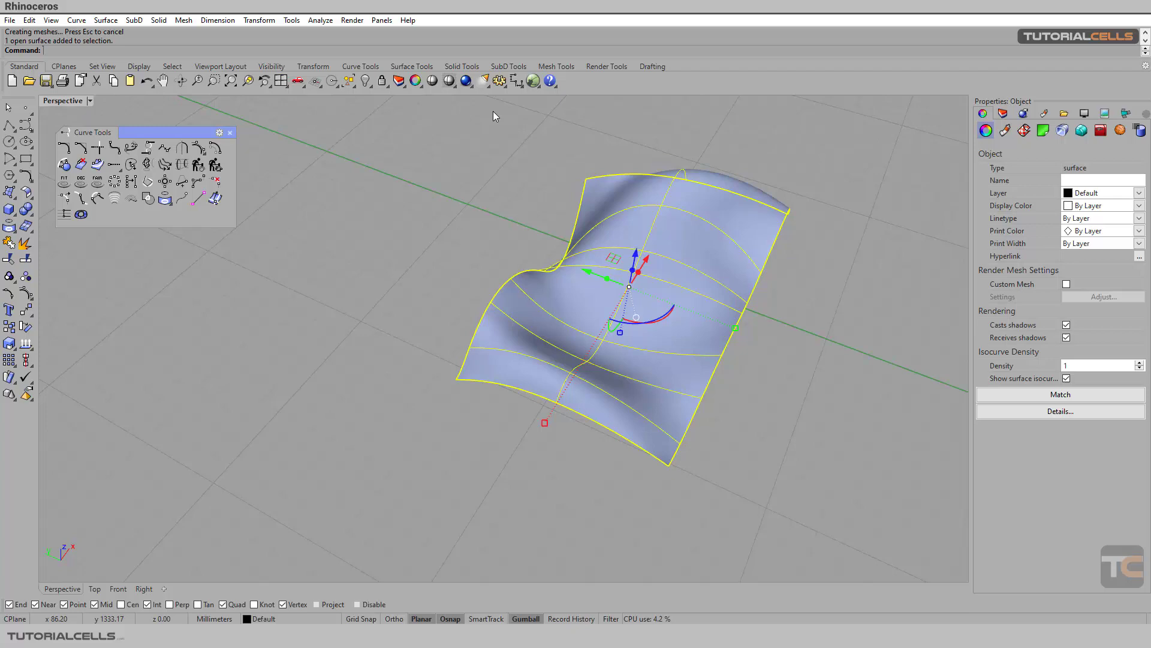
click(500, 80)
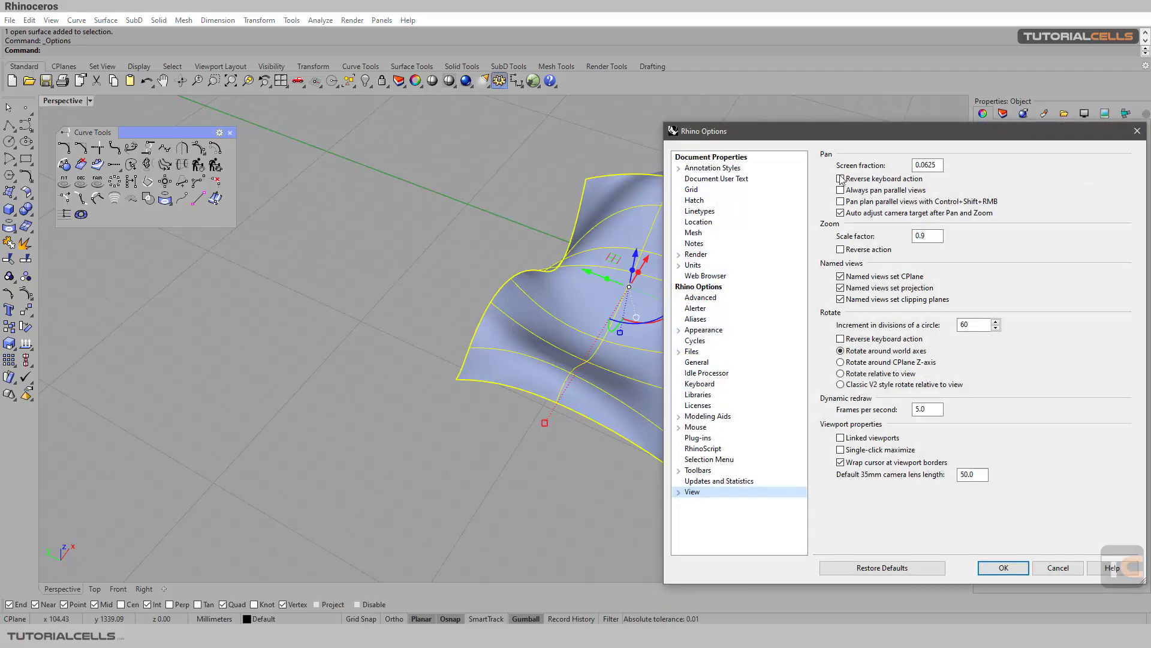
drag(987, 137, 456, 128)
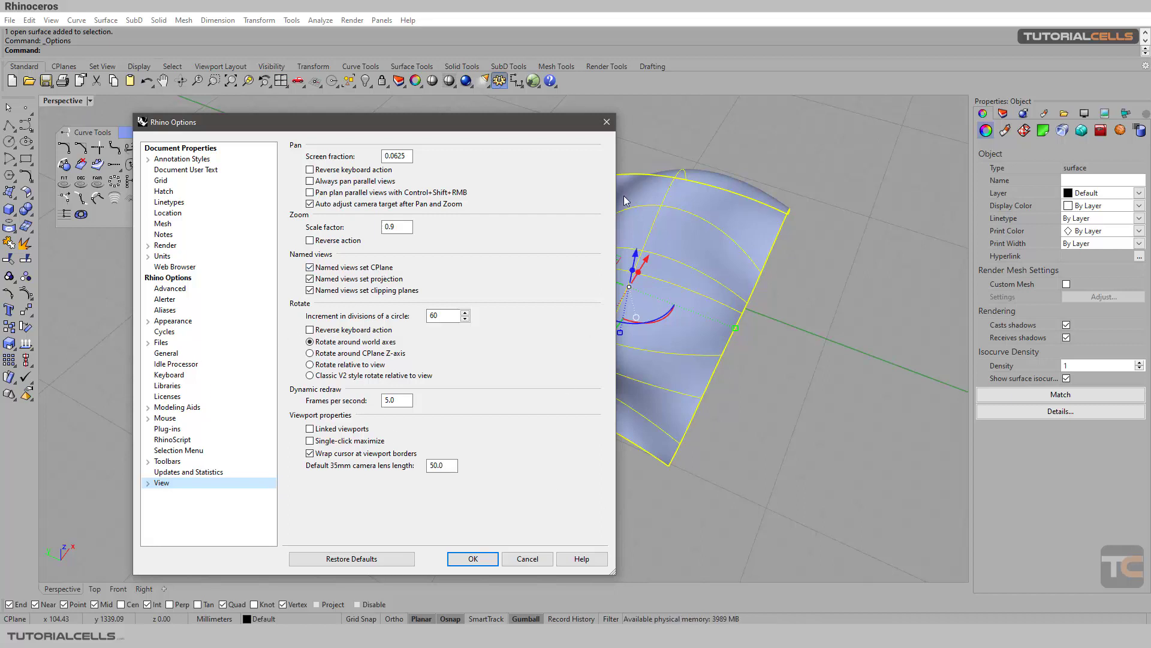
click(606, 122)
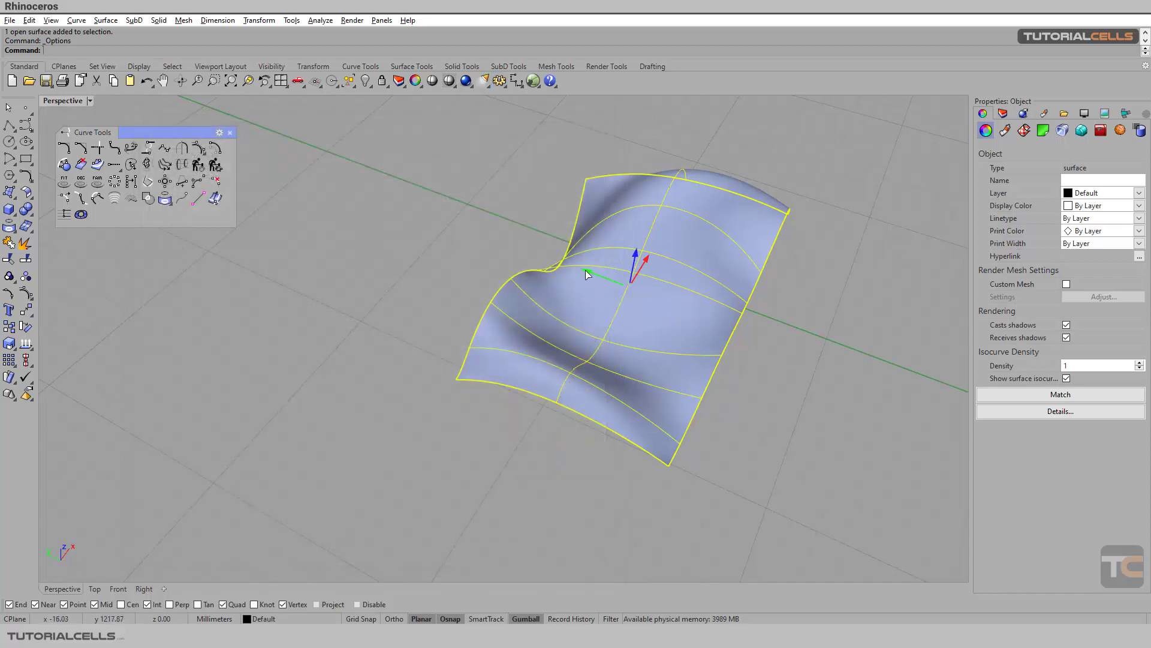
- Duplicate the lofted surface along the Y axis beside the original and flip the copy's normal direction
drag(588, 271, 347, 170)
shift+right_drag(445, 248, 524, 365)
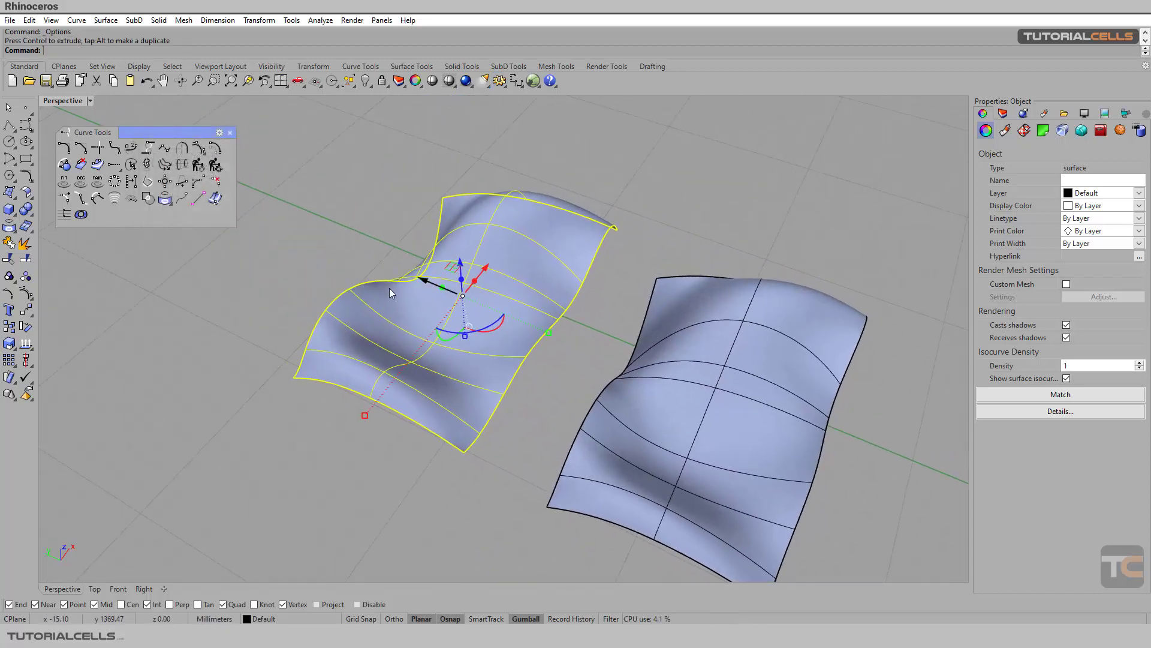
click(9, 343)
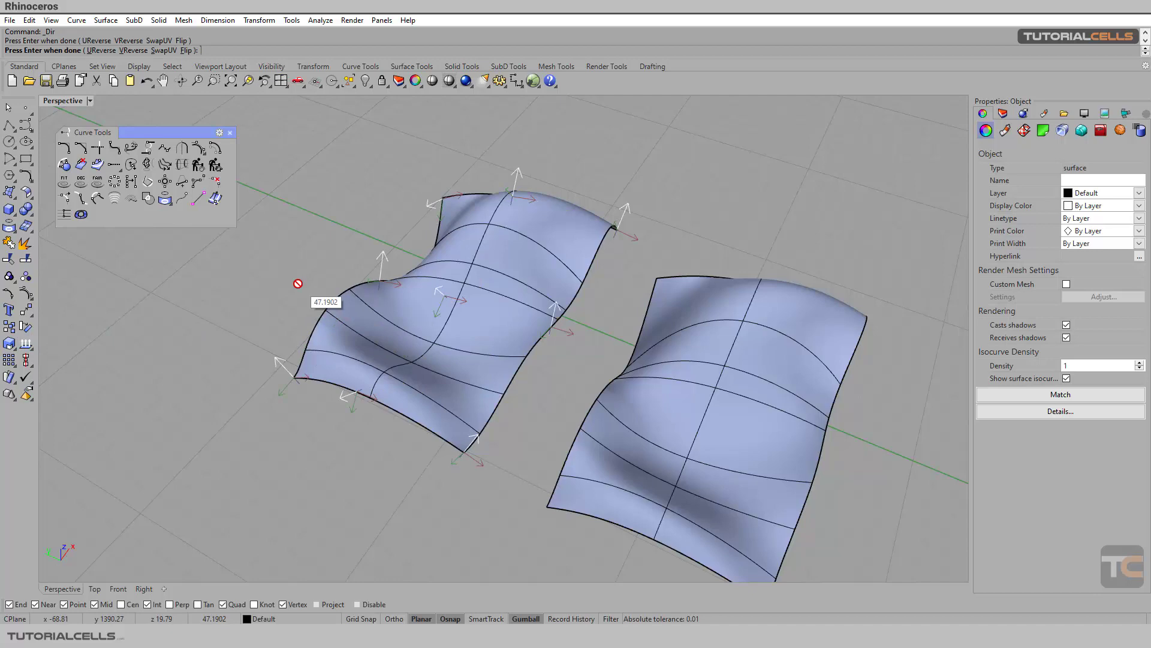
click(324, 303)
right_drag(324, 303, 451, 358)
click(382, 354)
right_drag(381, 354, 426, 343)
key(Escape)
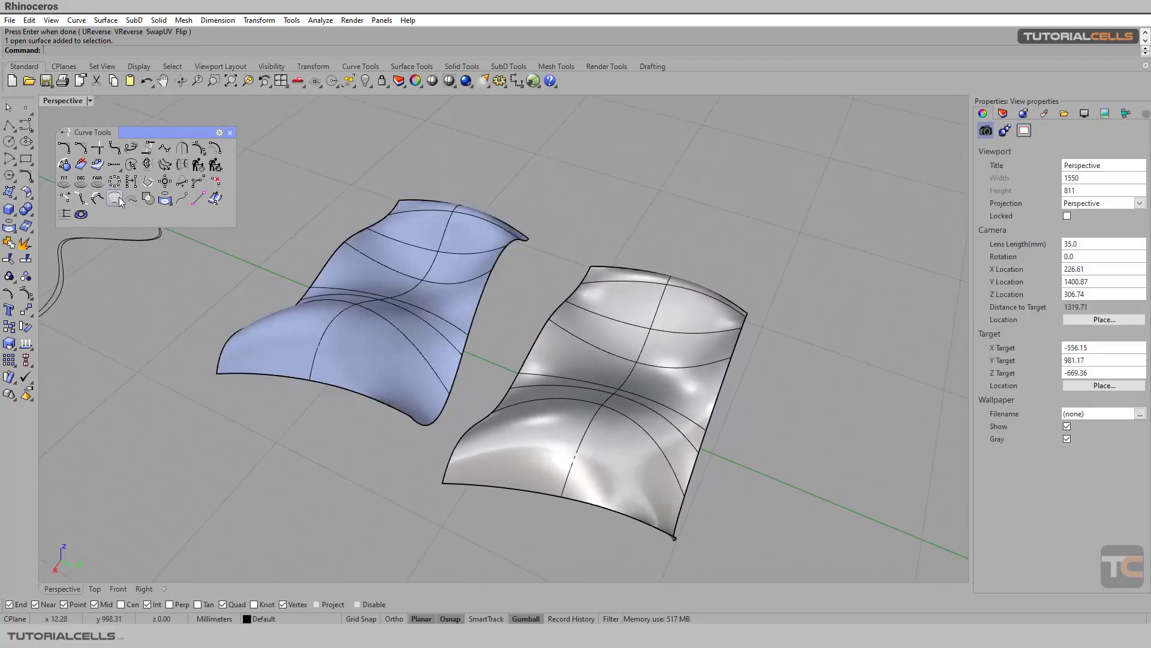
- Apply MakeUniform to the original blue lofted surface
click(114, 182)
click(333, 293)
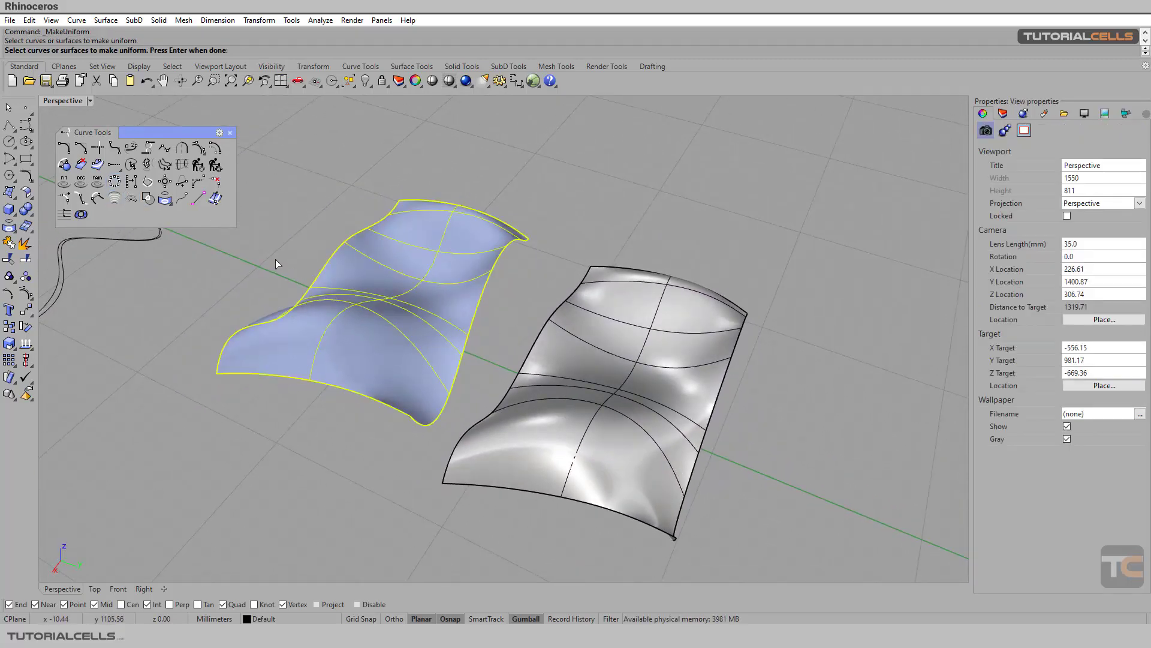
key(Return)
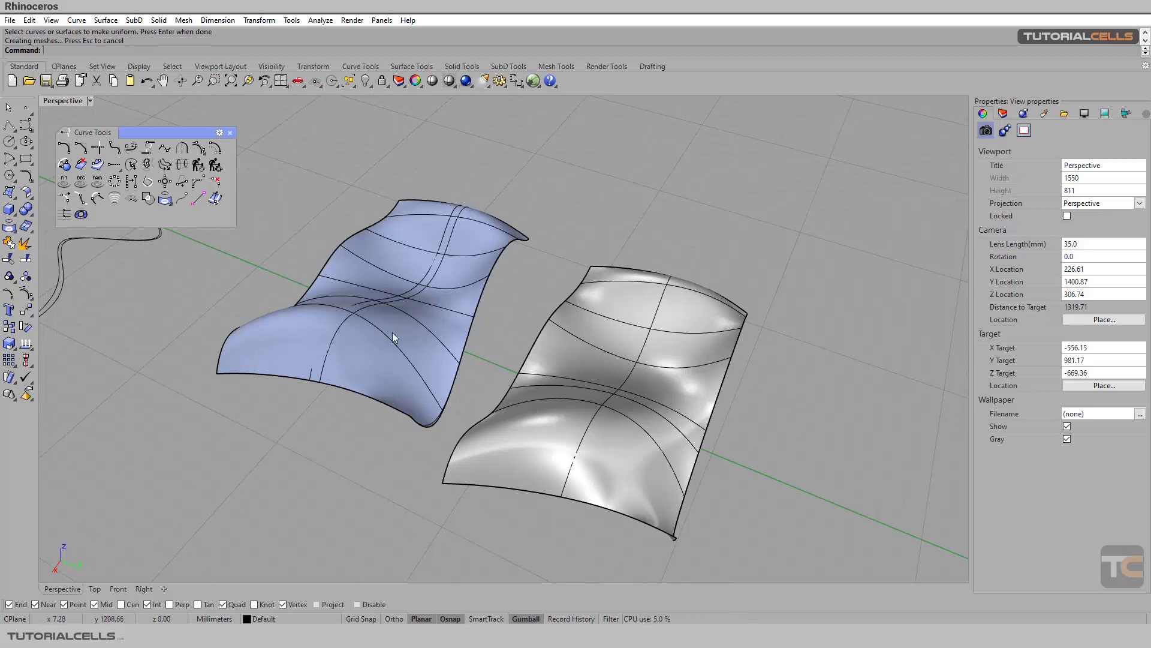
- Turn on the control points of both the uniform surface and its grey, non-uniform copy
click(426, 348)
shift+click(527, 383)
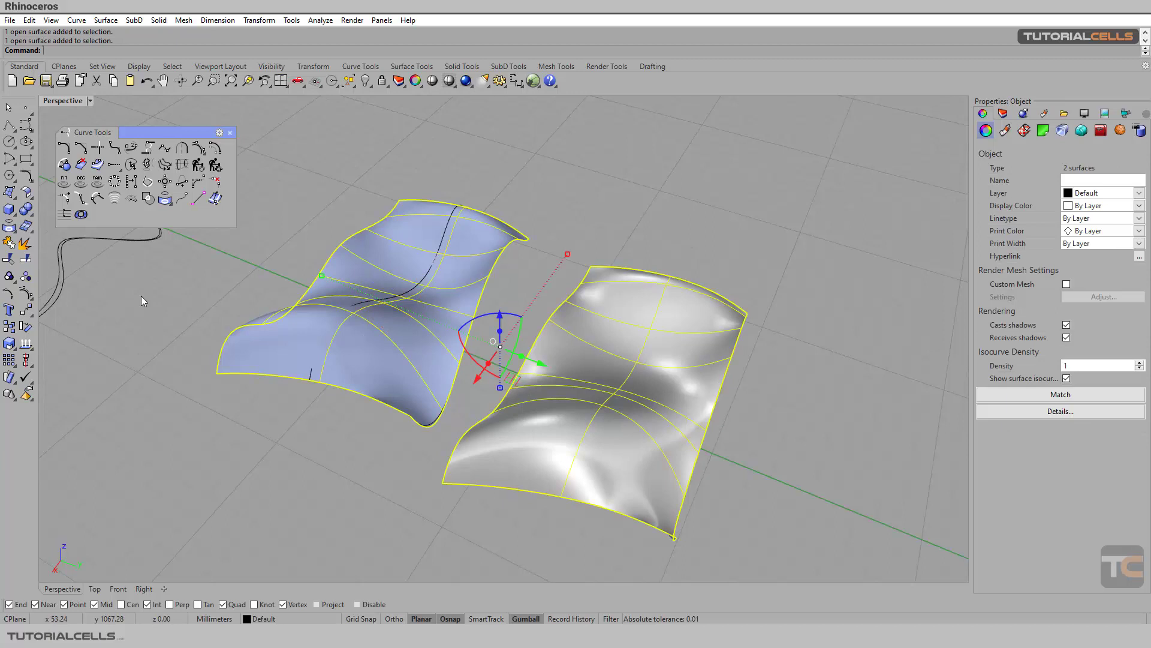
click(26, 293)
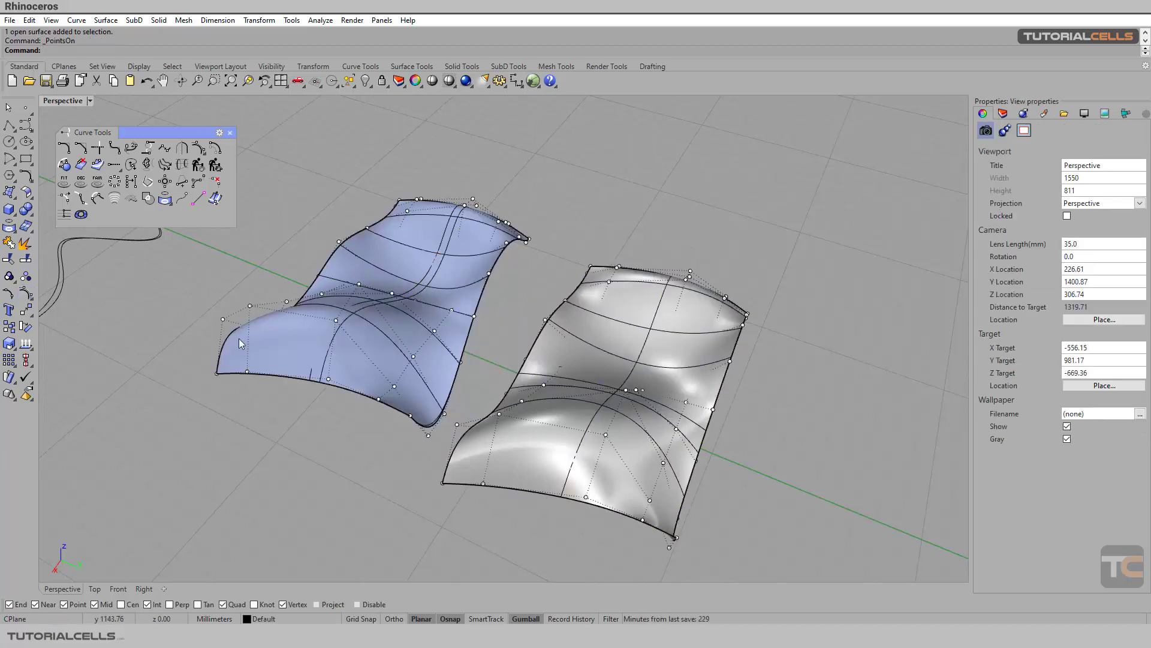
- Move the blue uniform surface onto the grey copy, using matching corner control points as the from and to points
click(29, 343)
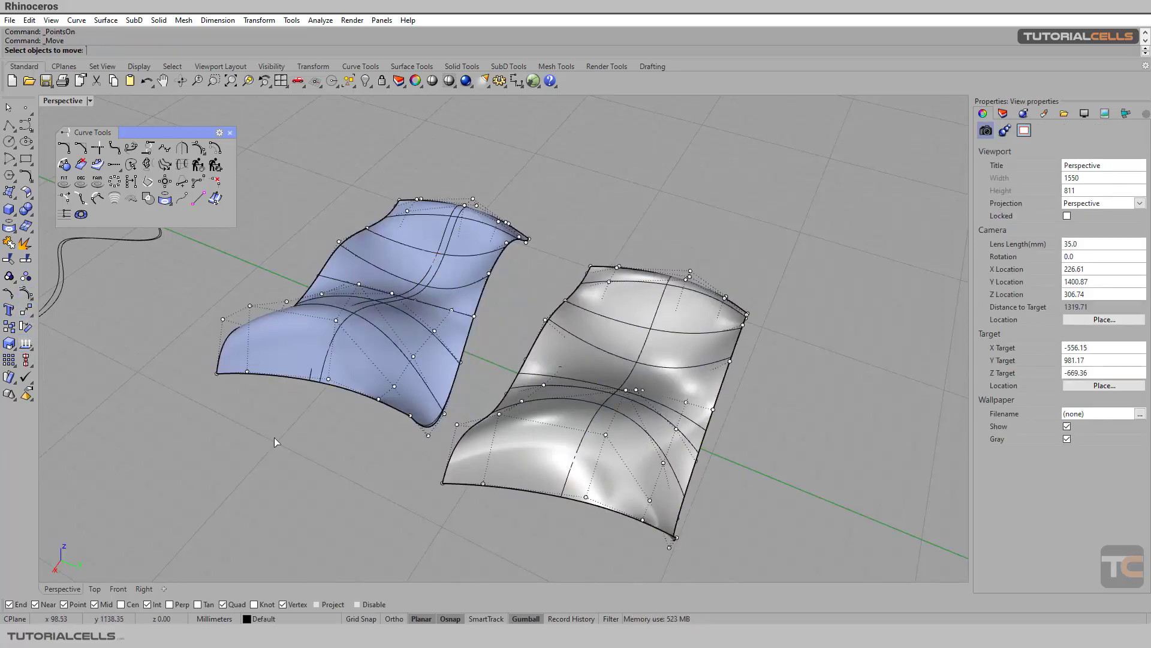
click(425, 426)
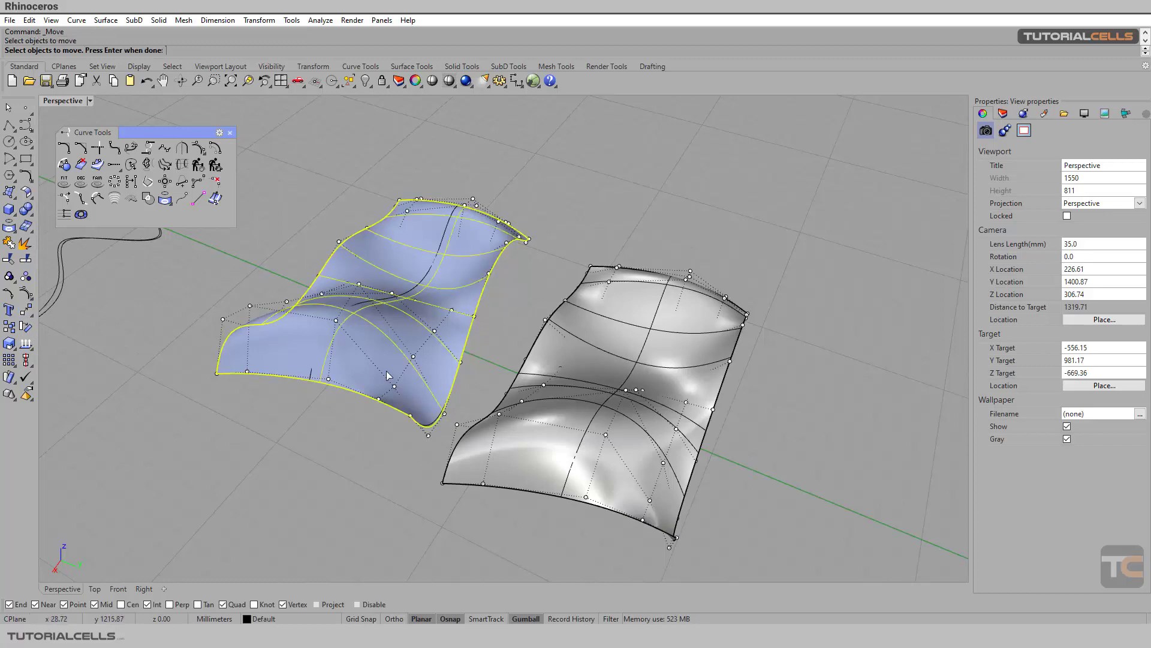
click(423, 438)
click(670, 547)
- Examine the two overlapping surfaces from several angles, selecting them in turn to compare their shapes and control points
right_drag(700, 492, 673, 481)
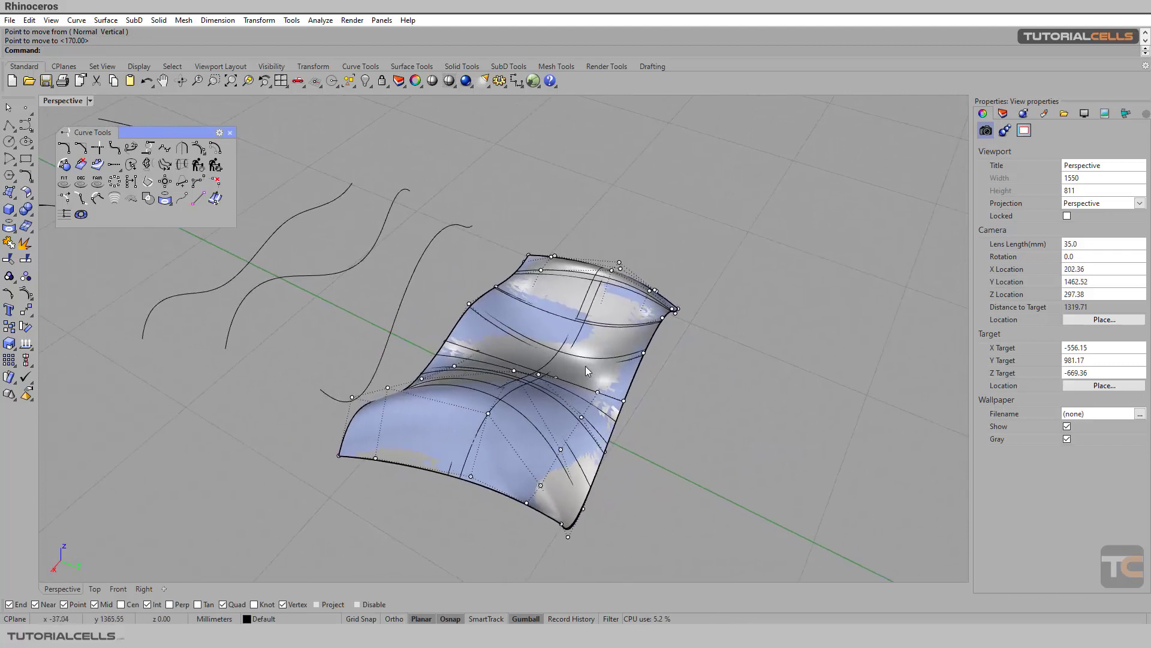
shift+right_drag(585, 371, 566, 373)
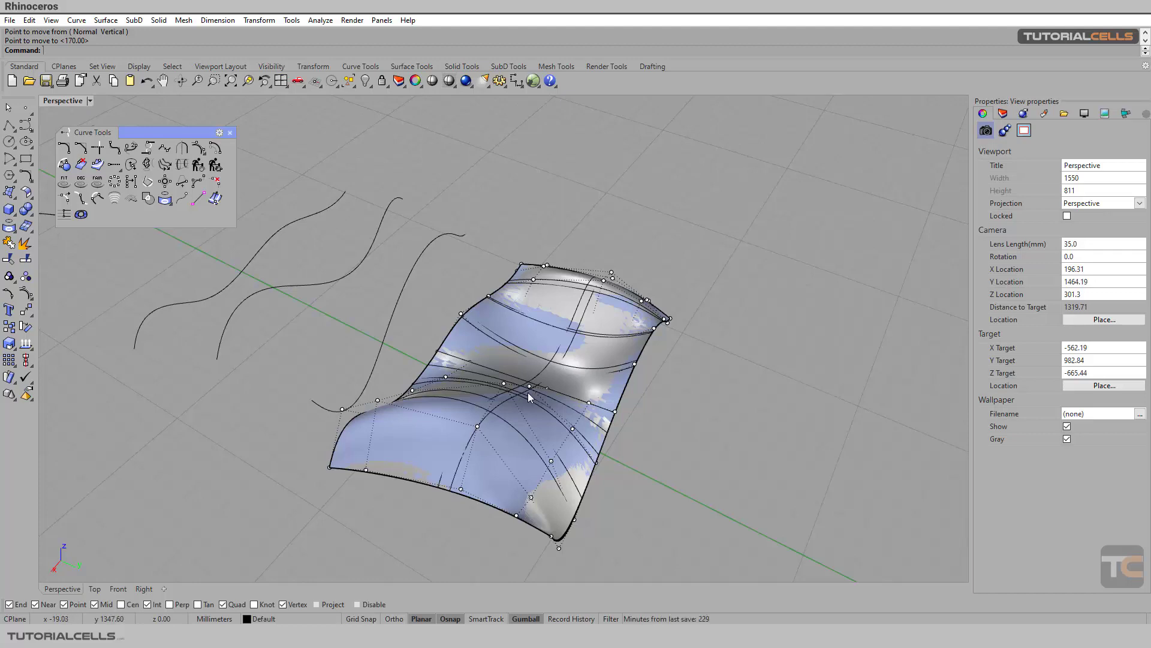
right_drag(504, 383, 362, 431)
click(485, 375)
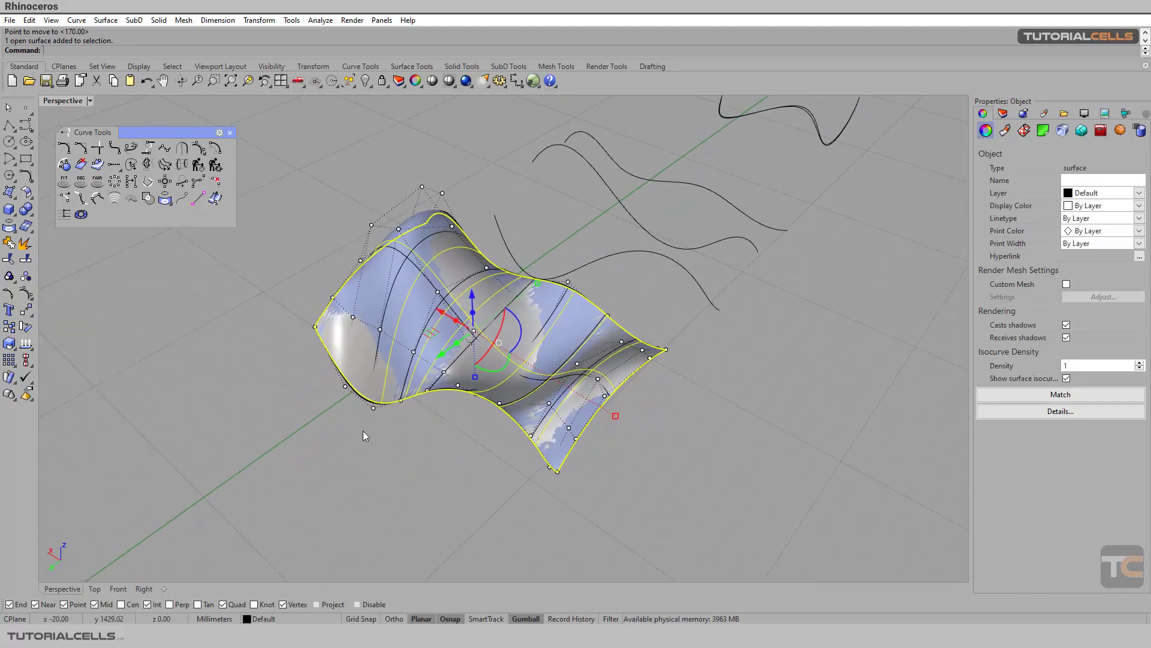
click(362, 430)
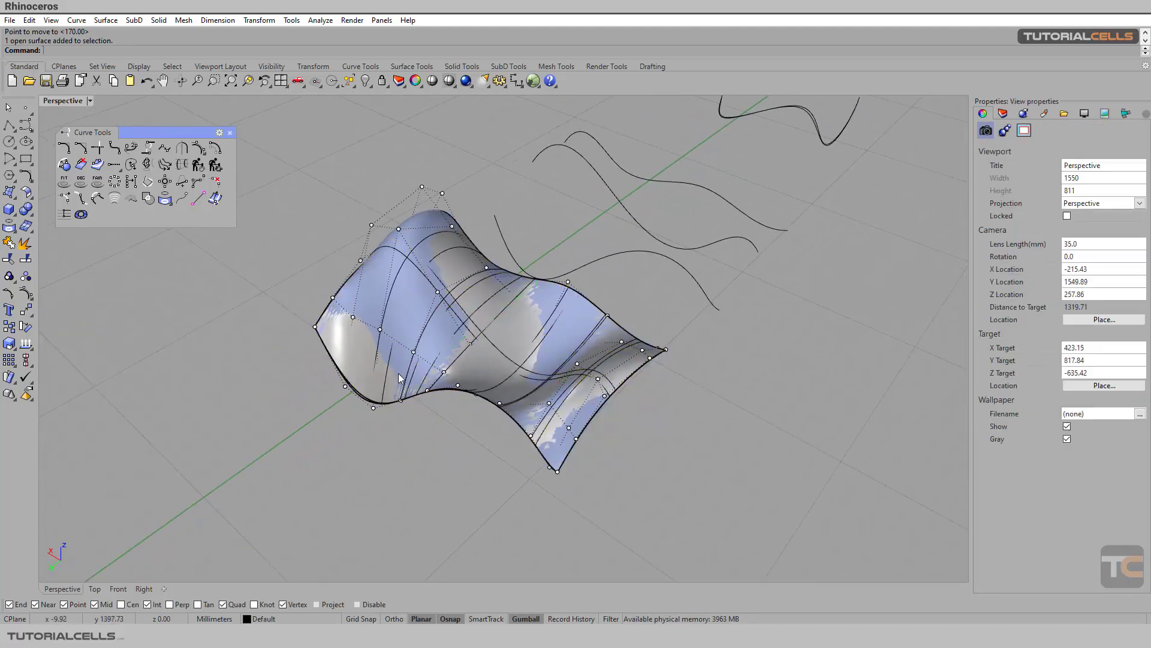
click(360, 349)
click(242, 458)
click(402, 318)
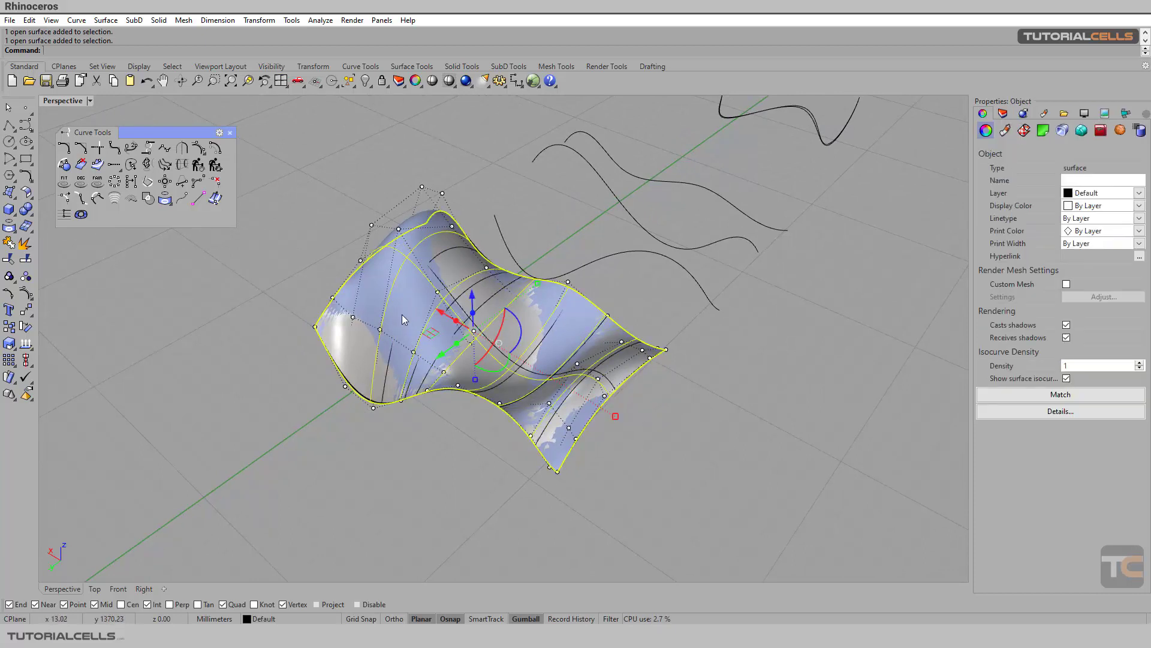